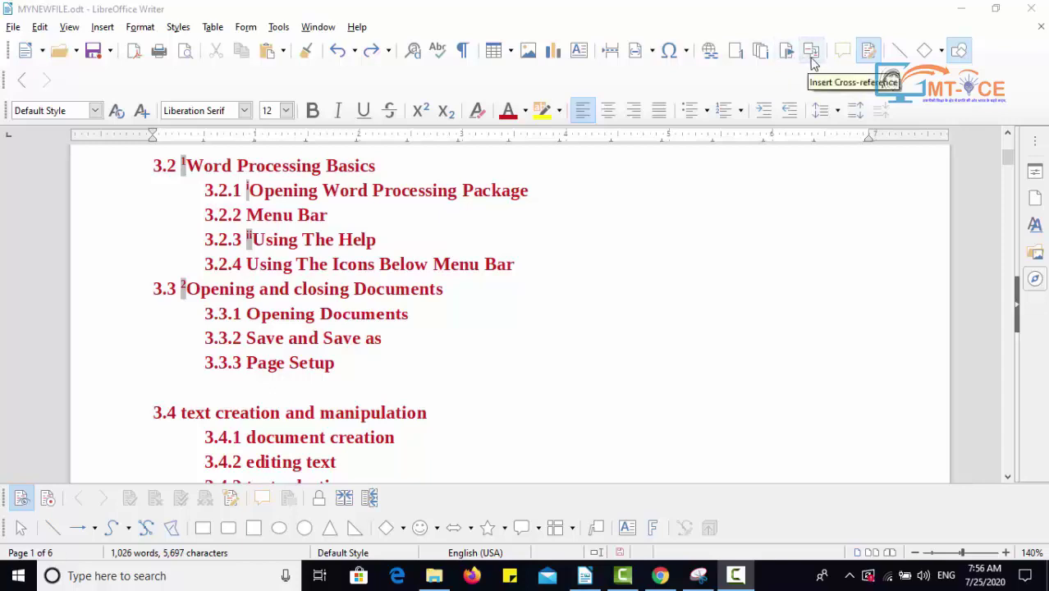
- Review the document's existing bookmarks, widening the Name column to read their full names, and close the list
{"action": "left_click", "coordinate": [483, 333]}
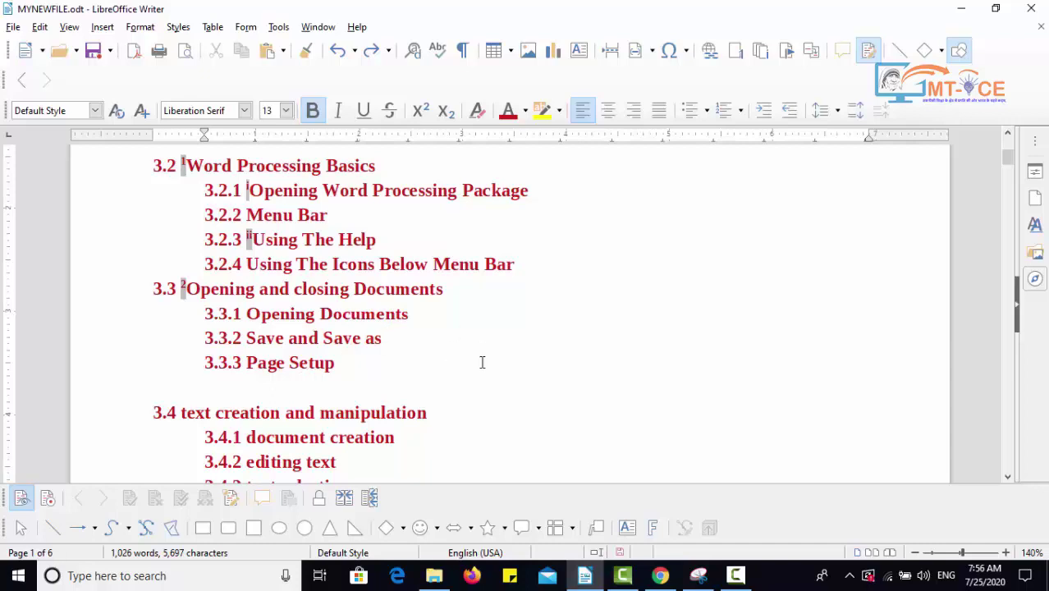
{"action": "left_click", "coordinate": [788, 52]}
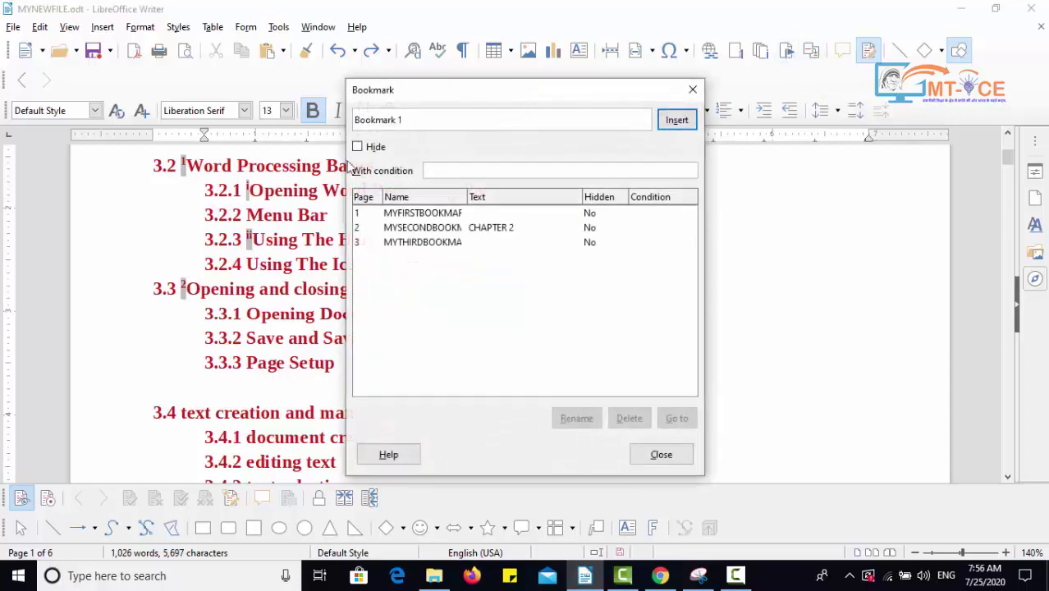
{"action": "left_click", "coordinate": [451, 215]}
{"action": "left_click", "coordinate": [445, 229]}
{"action": "left_click", "coordinate": [445, 242]}
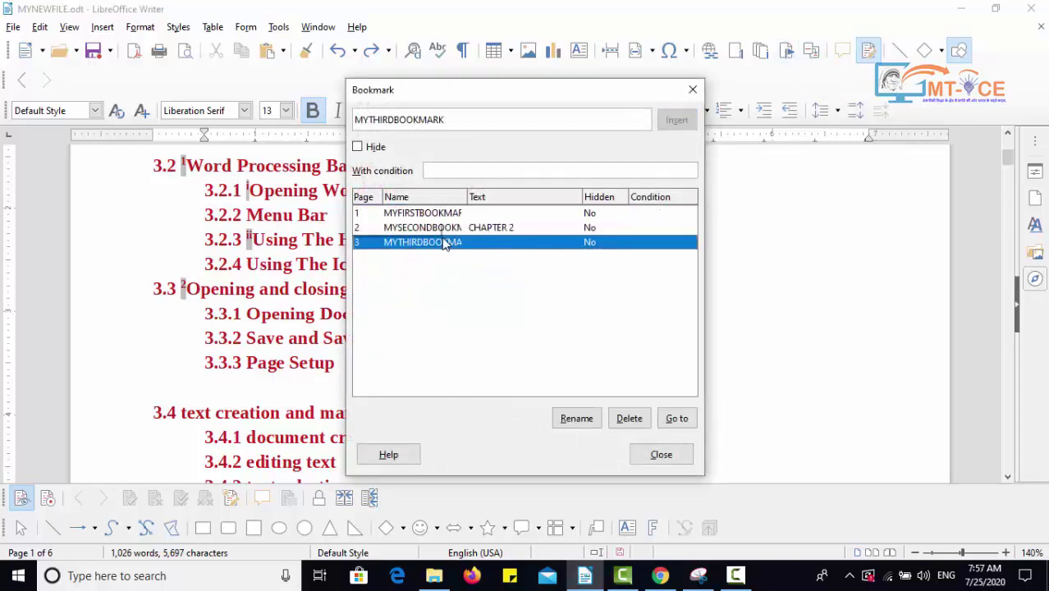
{"action": "left_click_drag", "start_coordinate": [446, 242], "coordinate": [445, 215]}
{"action": "left_click_drag", "start_coordinate": [467, 197], "coordinate": [535, 203]}
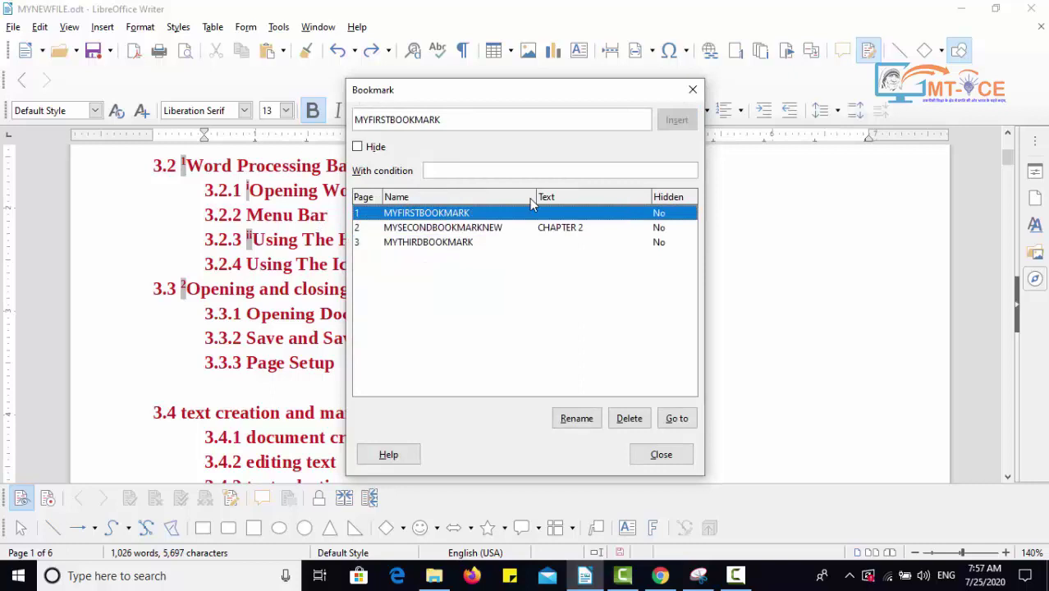
{"action": "left_click", "coordinate": [462, 229]}
{"action": "left_click", "coordinate": [460, 243]}
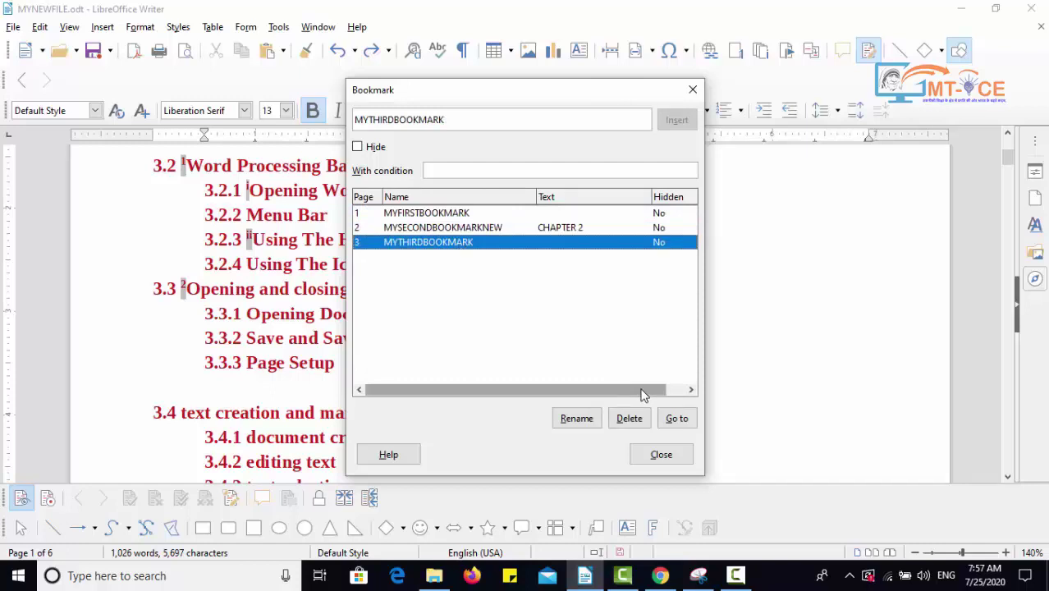
{"action": "left_click", "coordinate": [659, 454]}
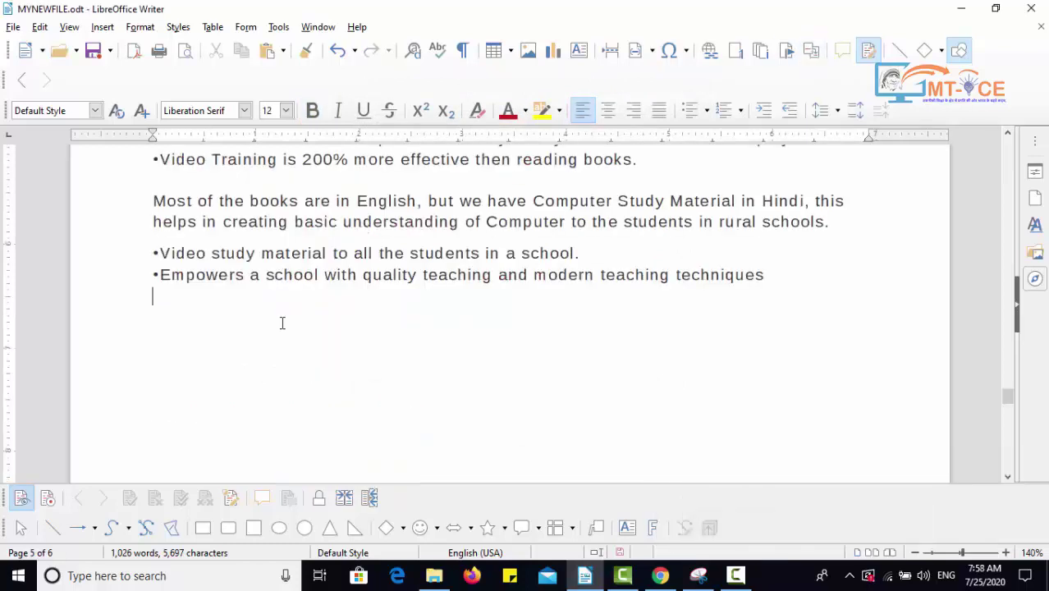
- Add the text "FOR MORE INFO CLICK" on the empty line below the last bullet on page 5
{"action": "type", "text": "FOR MORE "}
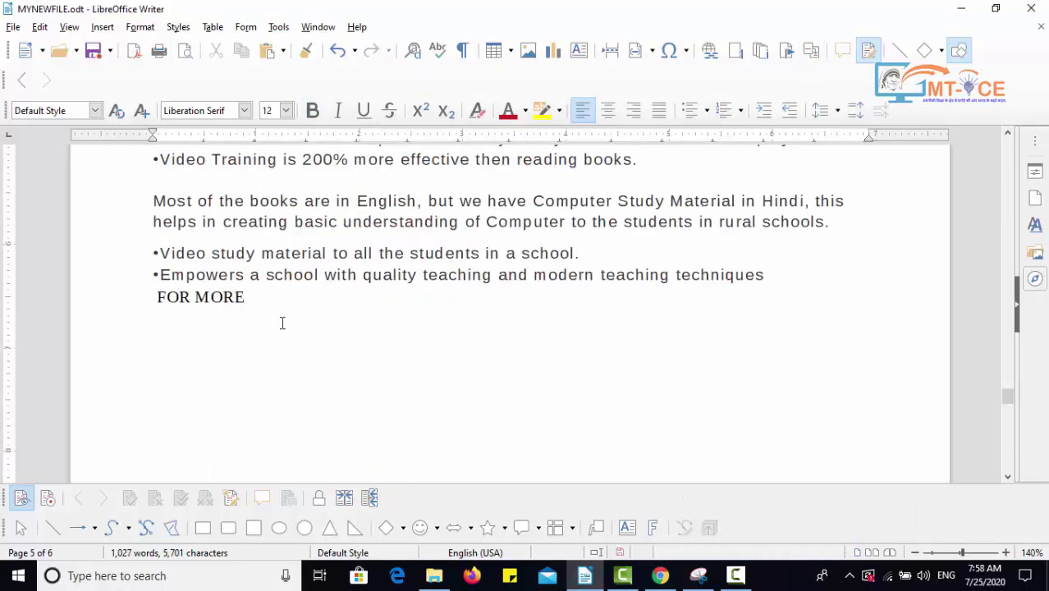
{"action": "type", "text": "INFO CLICK"}
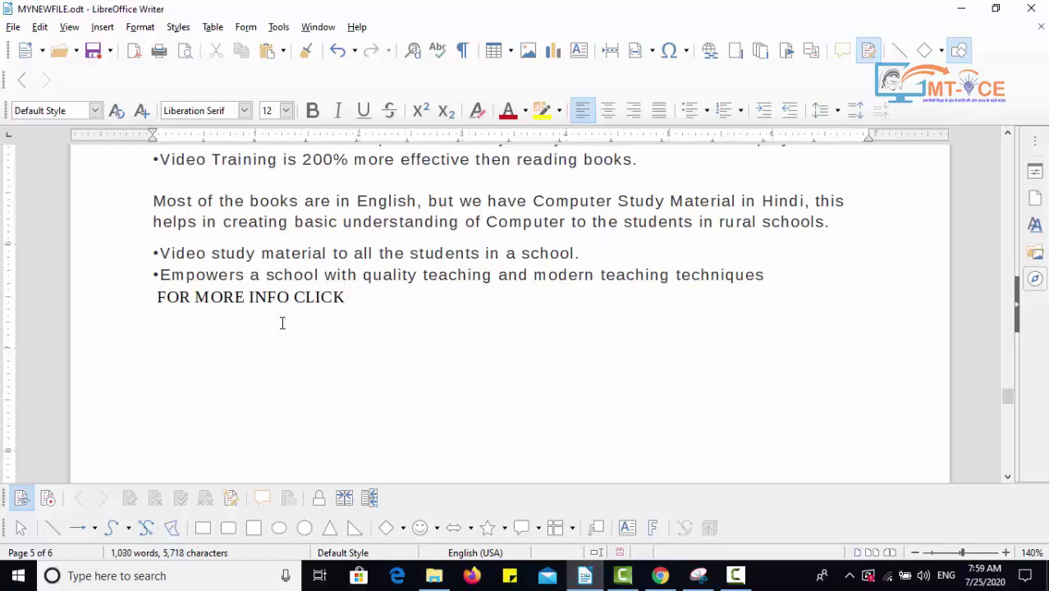
- Examine which targets and reference formats each cross-reference type offers, from Set Reference and Headings through Drawing, Bookmarks, Footnotes and Endnotes
{"action": "left_click", "coordinate": [814, 54]}
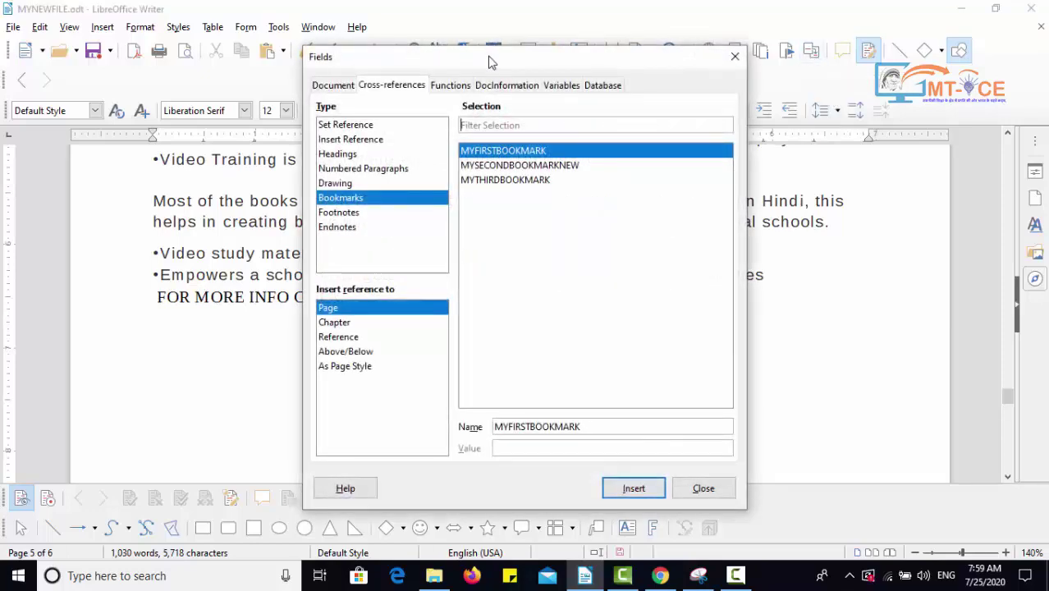
{"action": "left_click_drag", "start_coordinate": [489, 62], "coordinate": [608, 38]}
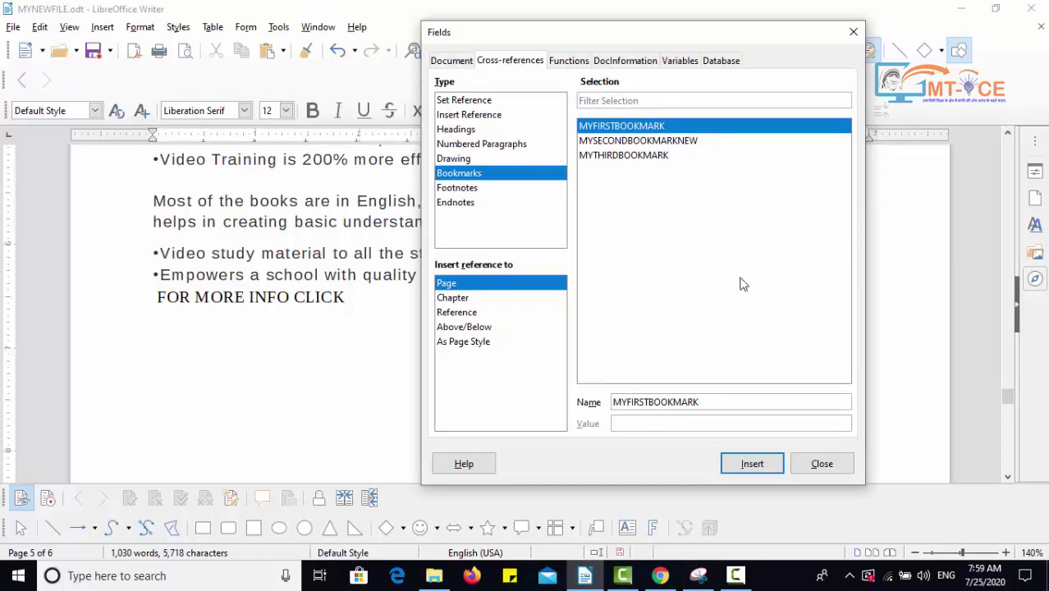
{"action": "left_click", "coordinate": [460, 117]}
{"action": "left_click", "coordinate": [458, 128]}
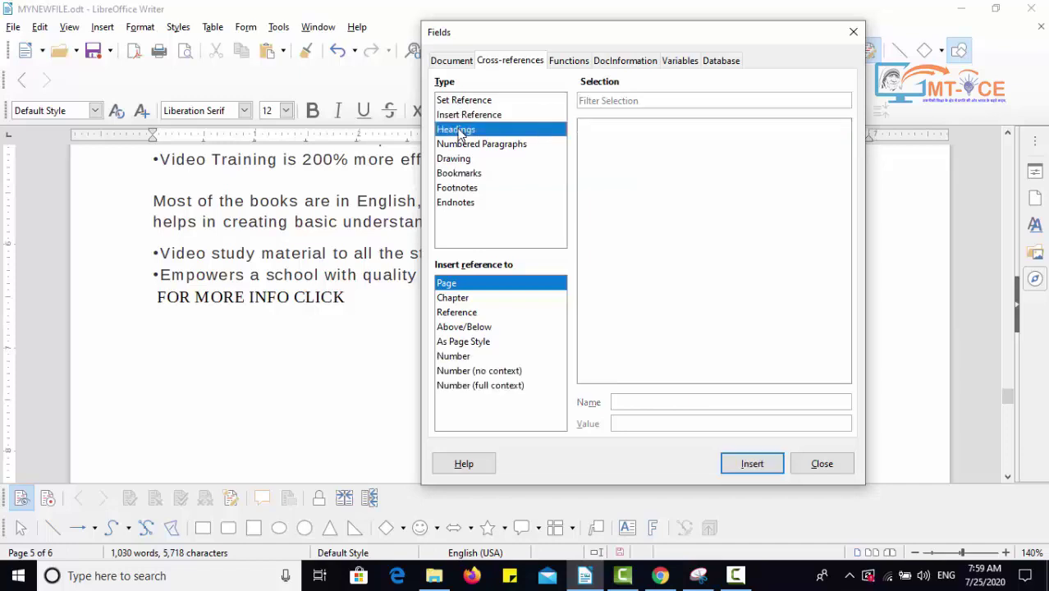
{"action": "left_click", "coordinate": [461, 144]}
{"action": "left_click", "coordinate": [459, 160]}
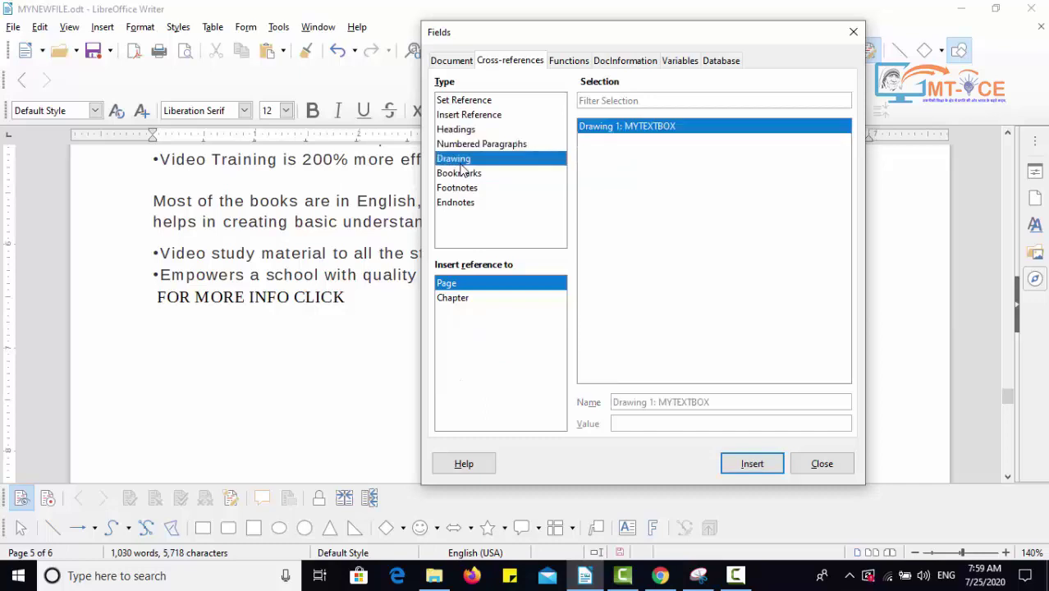
{"action": "left_click", "coordinate": [466, 175]}
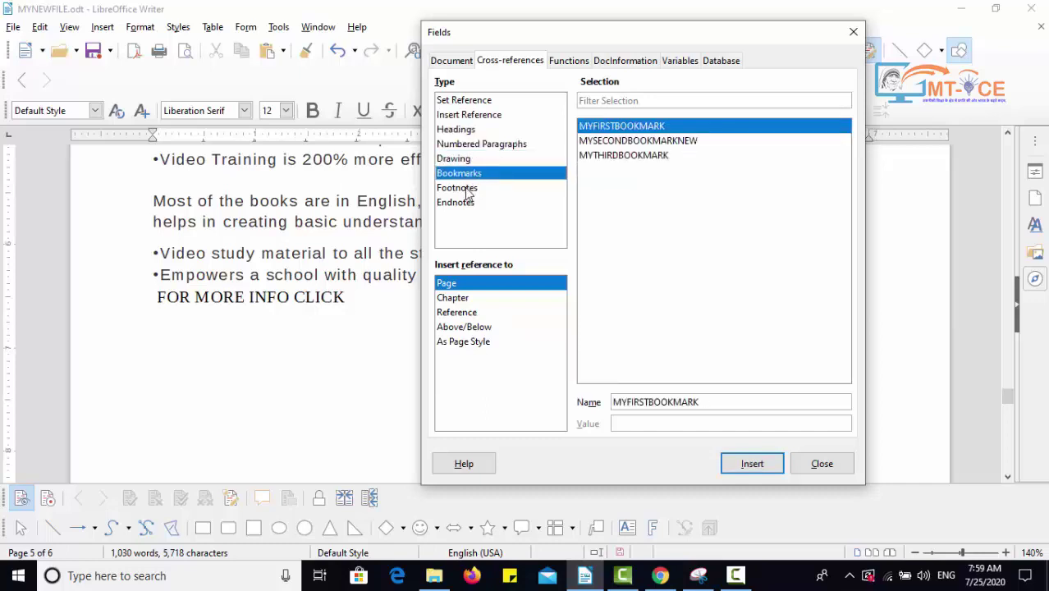
{"action": "left_click", "coordinate": [466, 189]}
{"action": "left_click", "coordinate": [462, 205]}
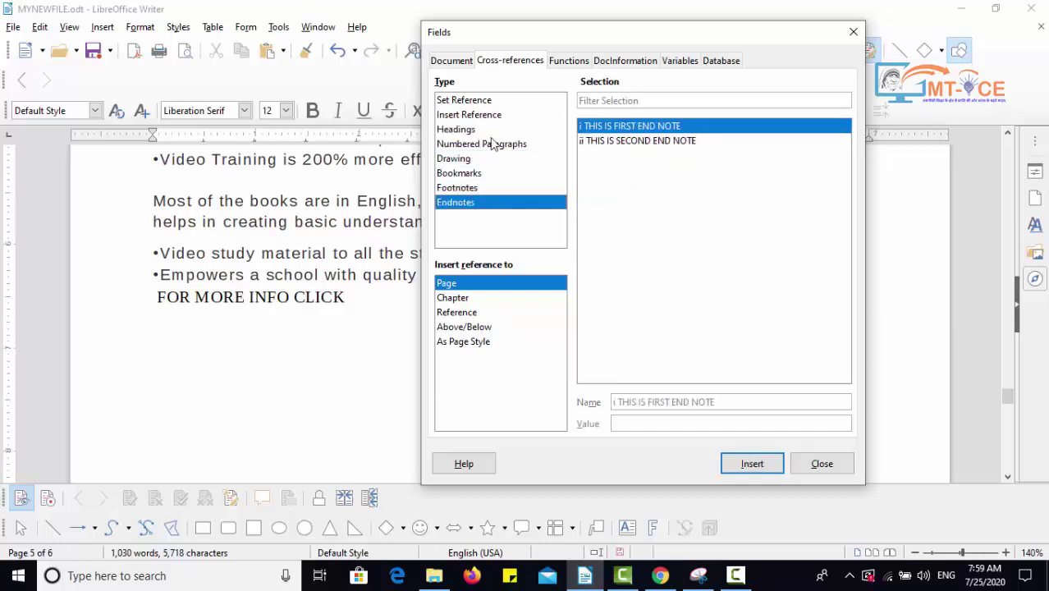
{"action": "left_click", "coordinate": [464, 103]}
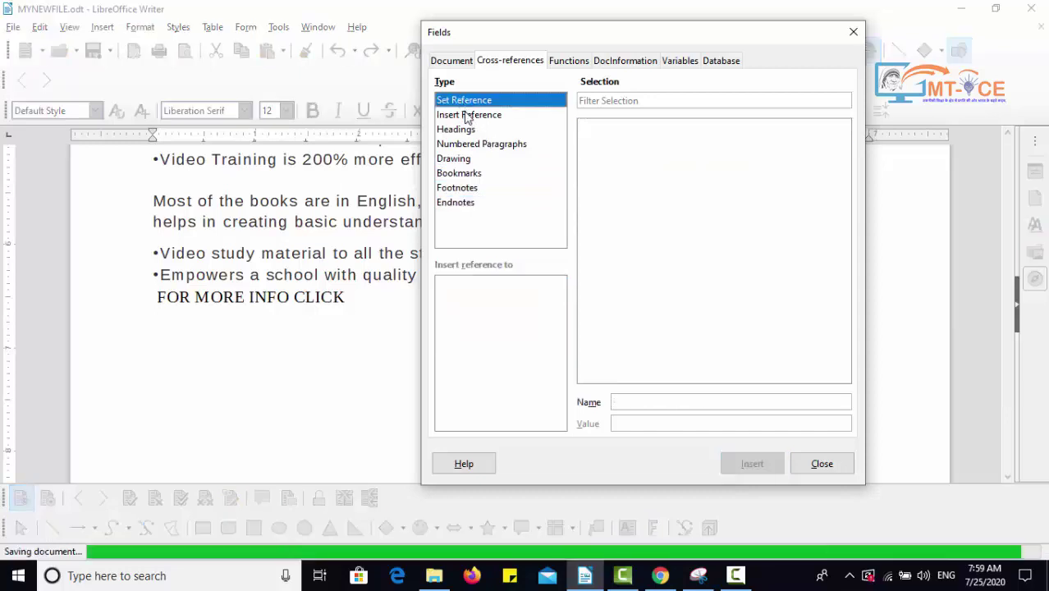
{"action": "left_click", "coordinate": [467, 116]}
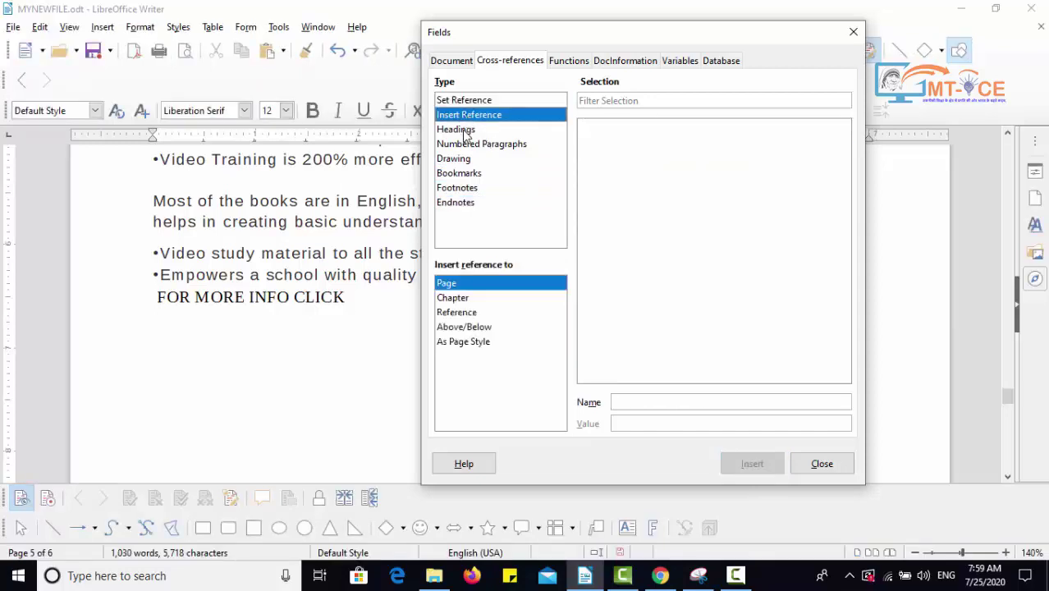
{"action": "left_click", "coordinate": [465, 131]}
{"action": "left_click", "coordinate": [465, 145]}
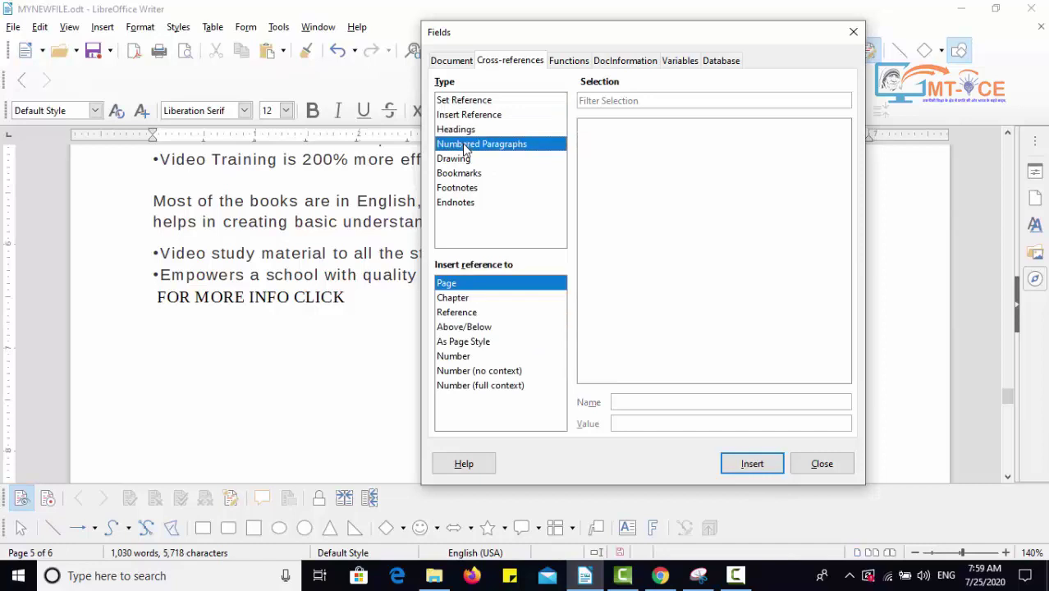
{"action": "left_click", "coordinate": [465, 161]}
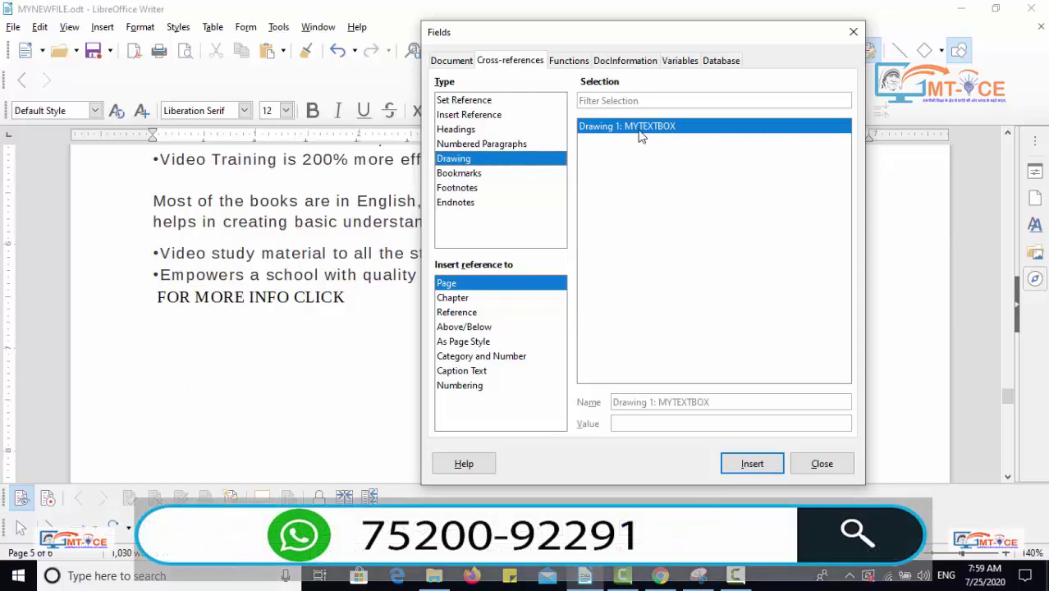
{"action": "left_click", "coordinate": [481, 173]}
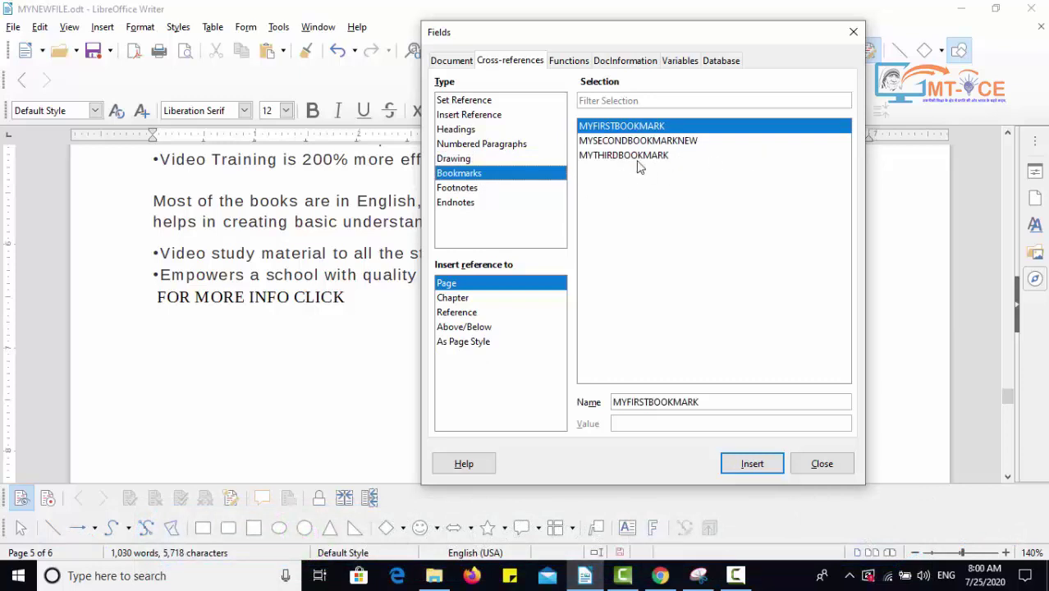
{"action": "left_click", "coordinate": [463, 187]}
{"action": "left_click", "coordinate": [461, 202]}
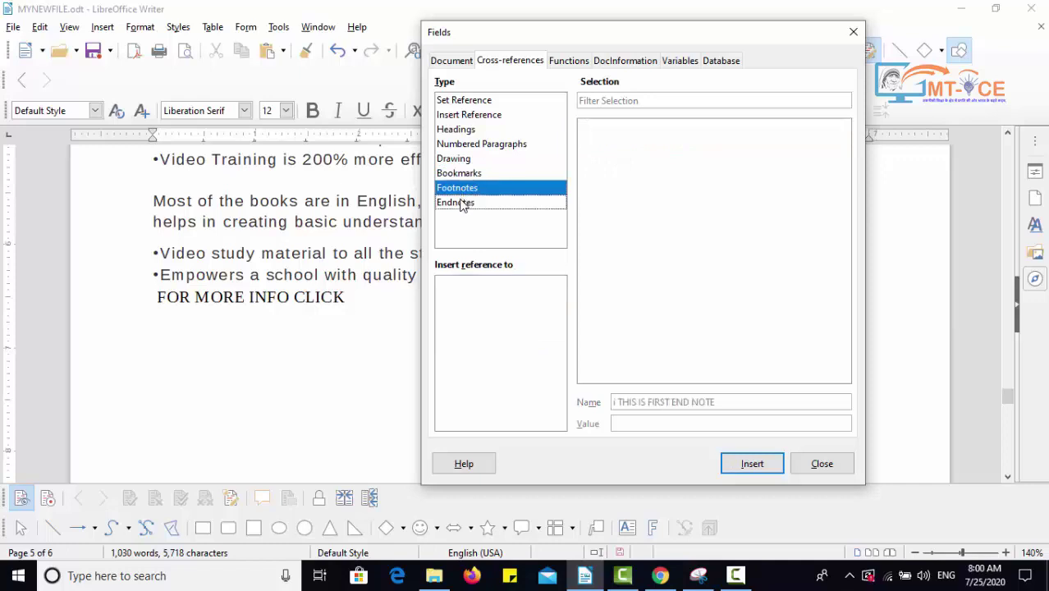
{"action": "left_click", "coordinate": [464, 188]}
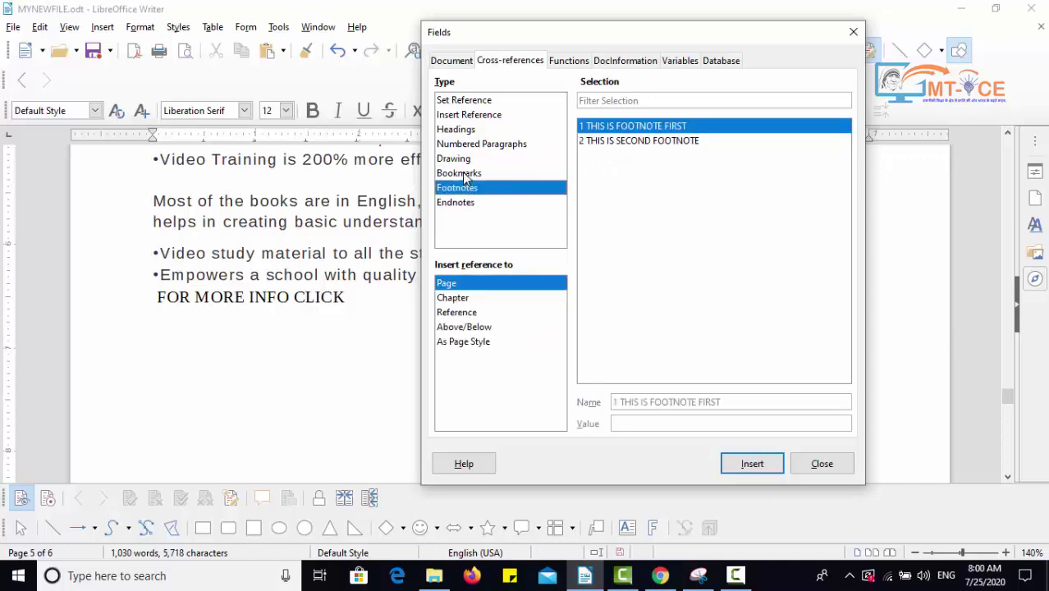
{"action": "left_click", "coordinate": [462, 172]}
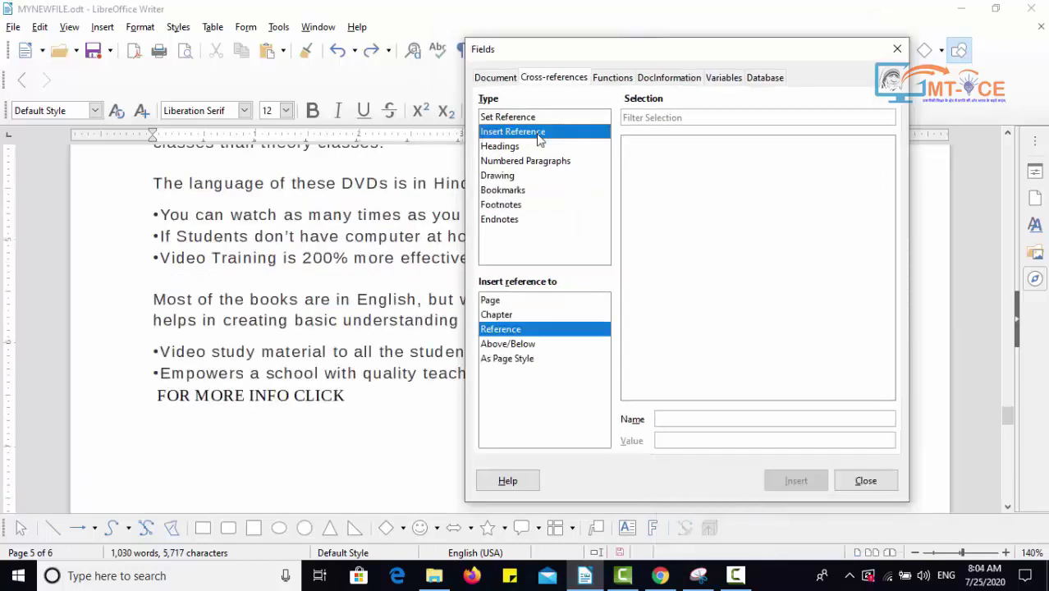
- Insert a cross-reference to the drawing "Drawing 1: MYTEXTBOX" in Reference format directly after "FOR MORE INFO CLICK"
{"action": "left_click", "coordinate": [517, 147]}
{"action": "left_click", "coordinate": [515, 161]}
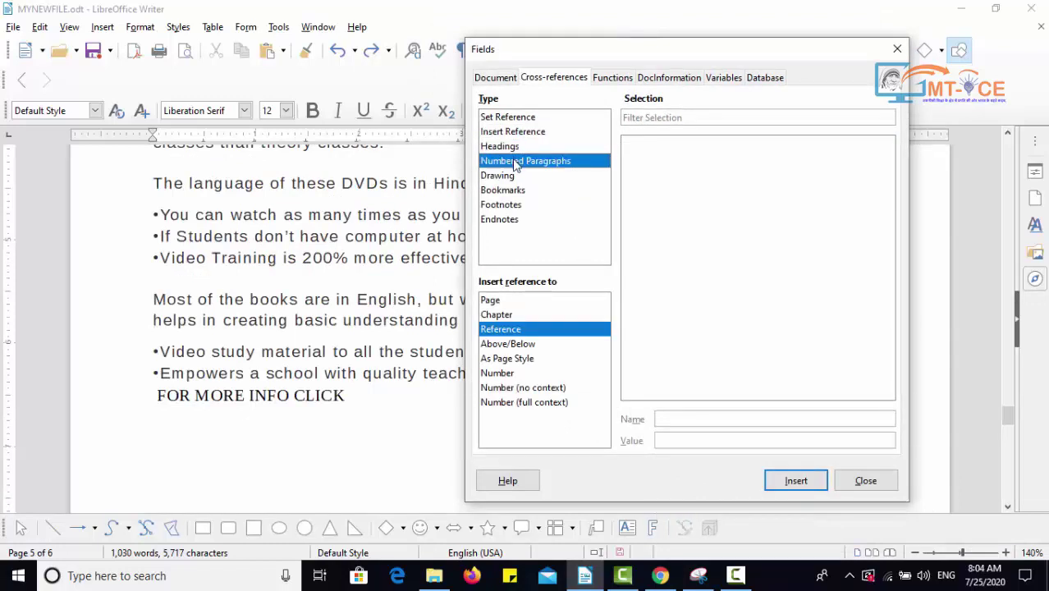
{"action": "left_click", "coordinate": [509, 174]}
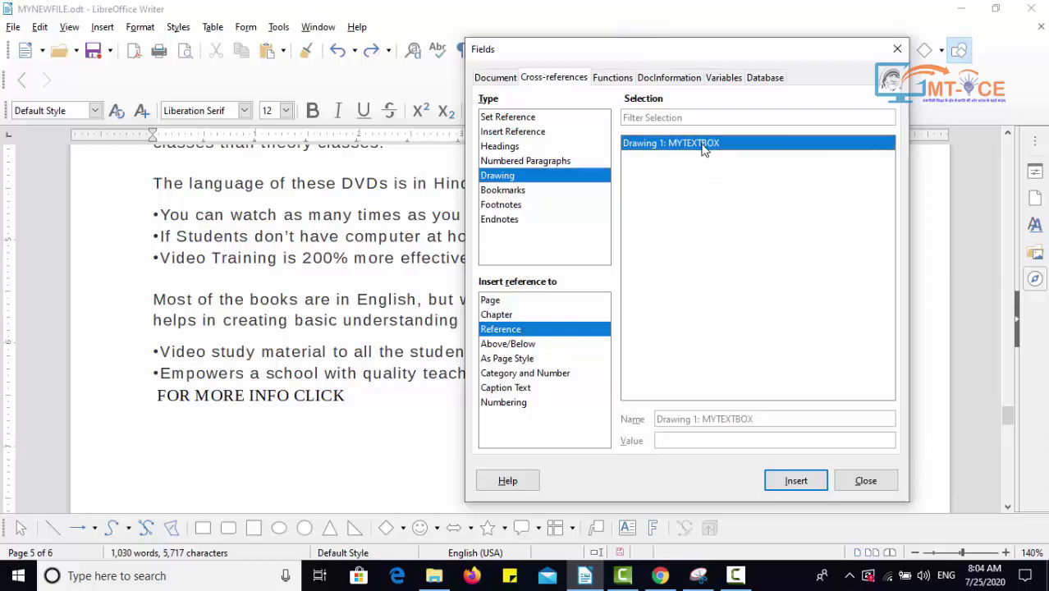
{"action": "left_click", "coordinate": [354, 396]}
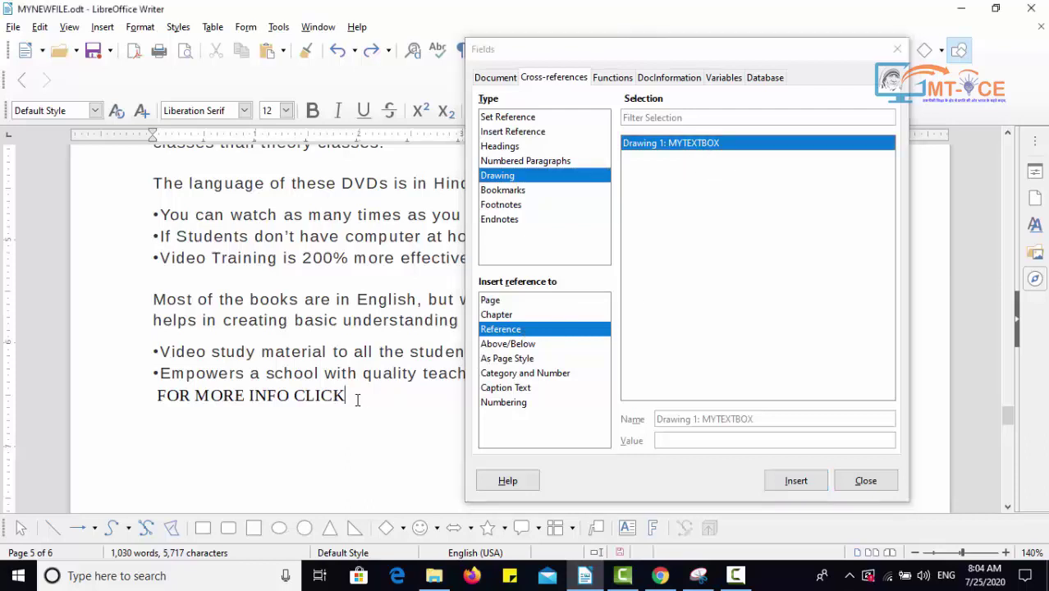
{"action": "left_click", "coordinate": [788, 480]}
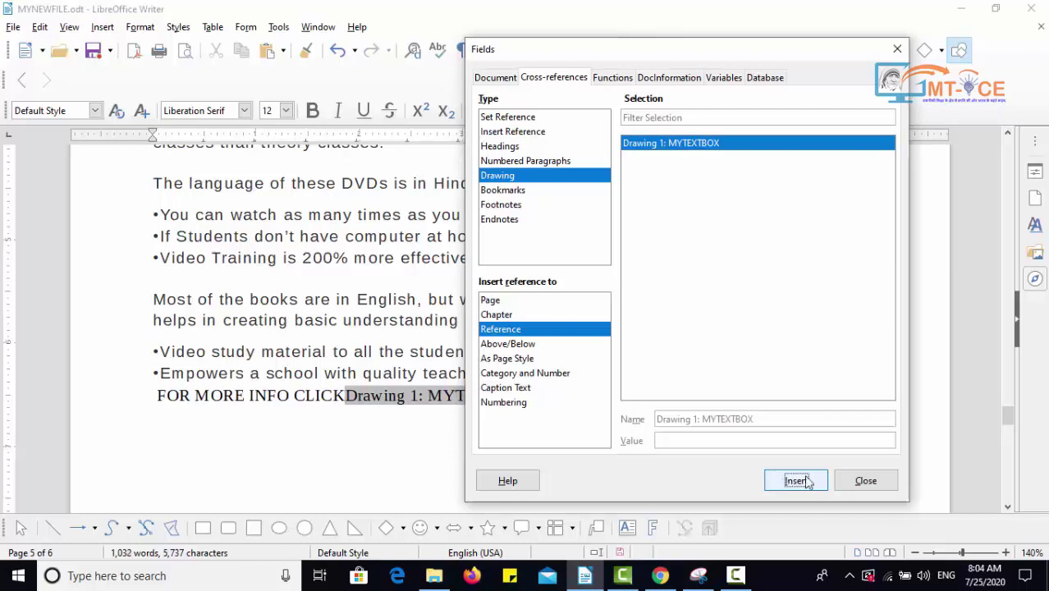
{"action": "left_click", "coordinate": [890, 488]}
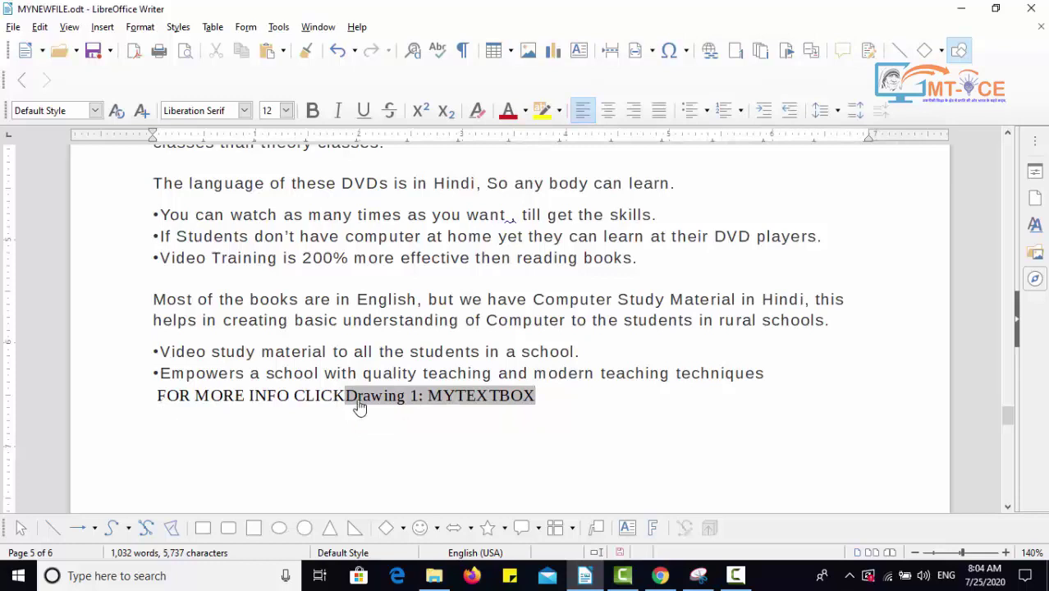
- Test the MYTEXTBOX cross-reference by following it to the drawing twice, returning to the line on page 5 each time
{"action": "left_click", "coordinate": [474, 403], "text": "ctrl"}
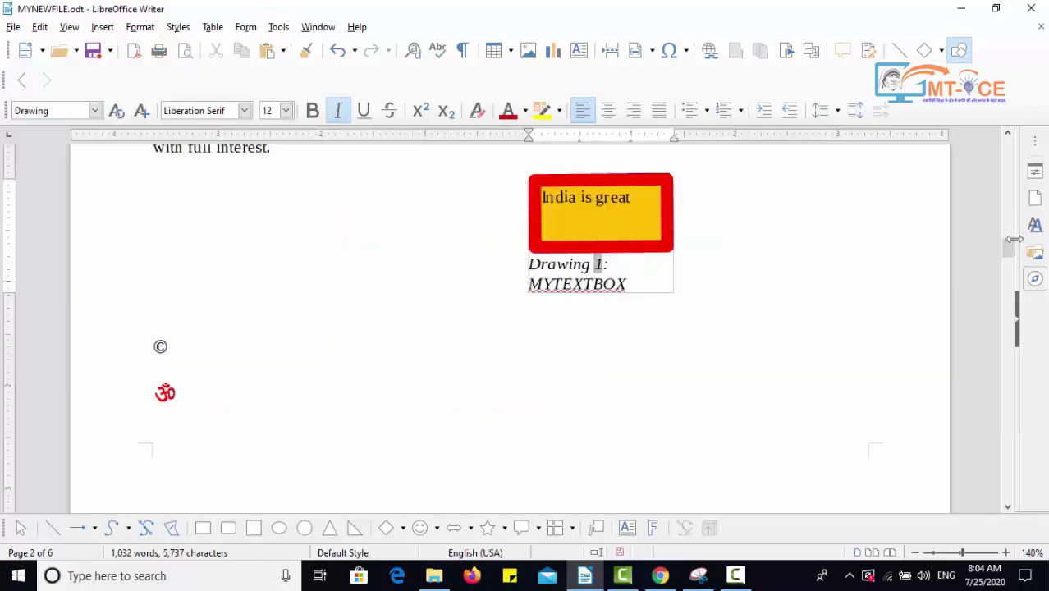
{"action": "left_click_drag", "start_coordinate": [1011, 251], "coordinate": [1001, 419]}
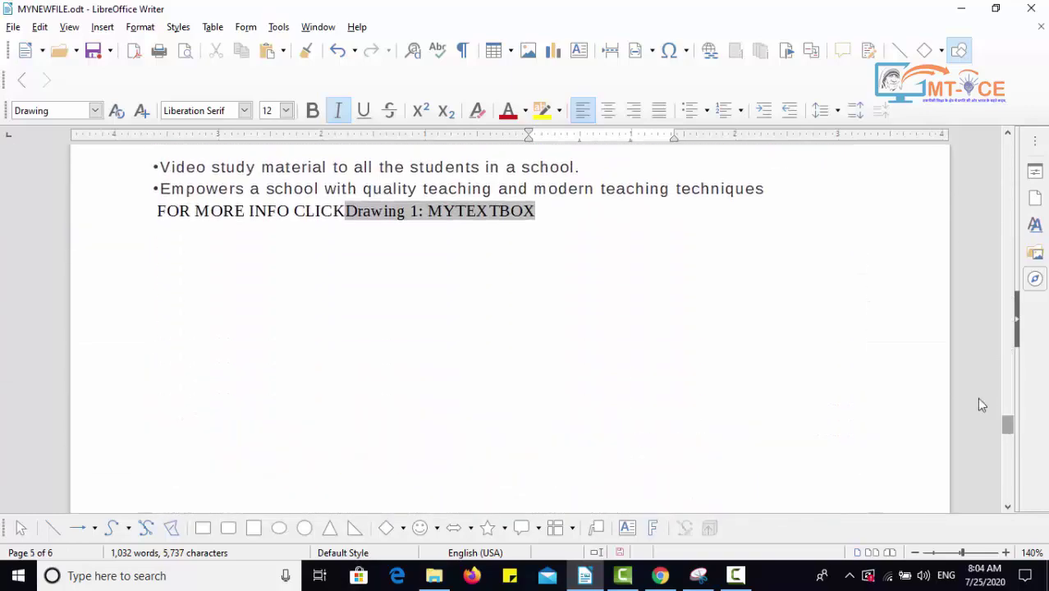
{"action": "left_click", "coordinate": [492, 215], "text": "ctrl"}
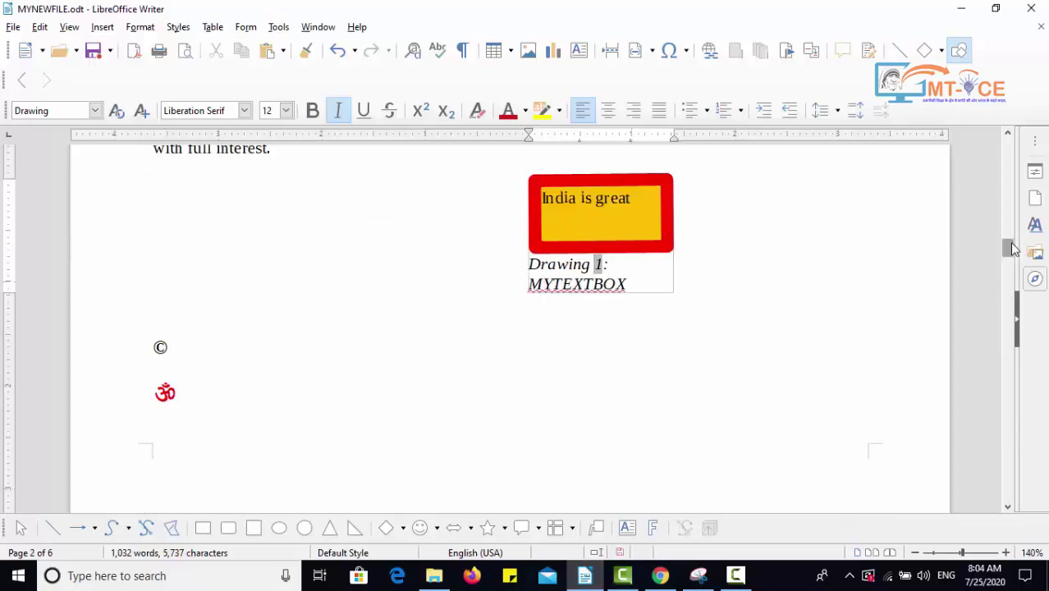
{"action": "left_click_drag", "start_coordinate": [1012, 249], "coordinate": [1008, 416]}
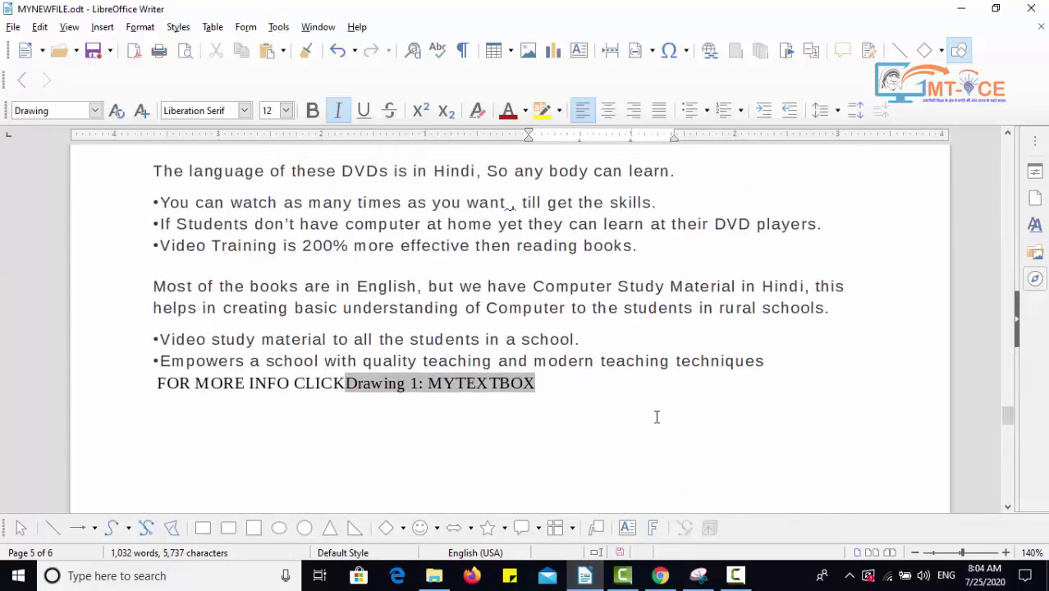
- Insert a Page-format cross-reference to the bookmark MYFIRSTBOOKMARK after the MYTEXTBOX reference on page 5, and follow it to its target
{"action": "left_click", "coordinate": [583, 399]}
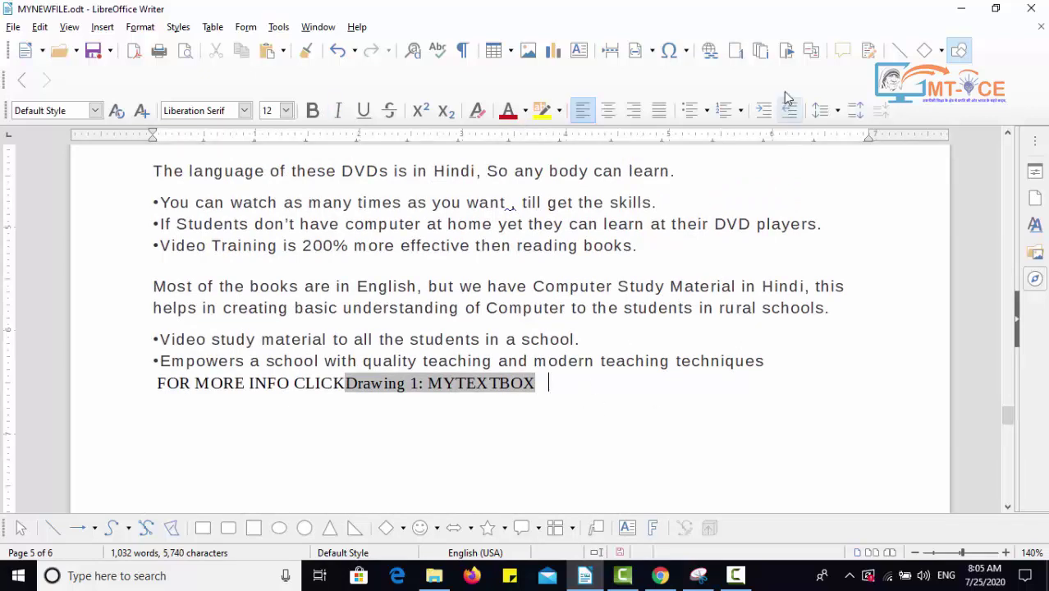
{"action": "left_click", "coordinate": [812, 51]}
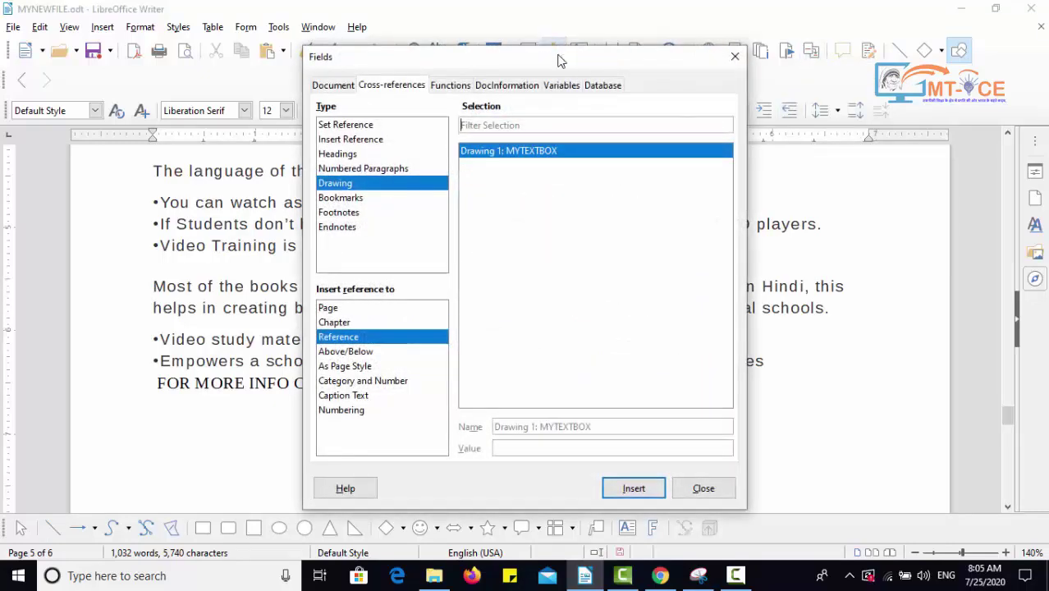
{"action": "left_click_drag", "start_coordinate": [556, 56], "coordinate": [802, 59]}
{"action": "left_click", "coordinate": [612, 200]}
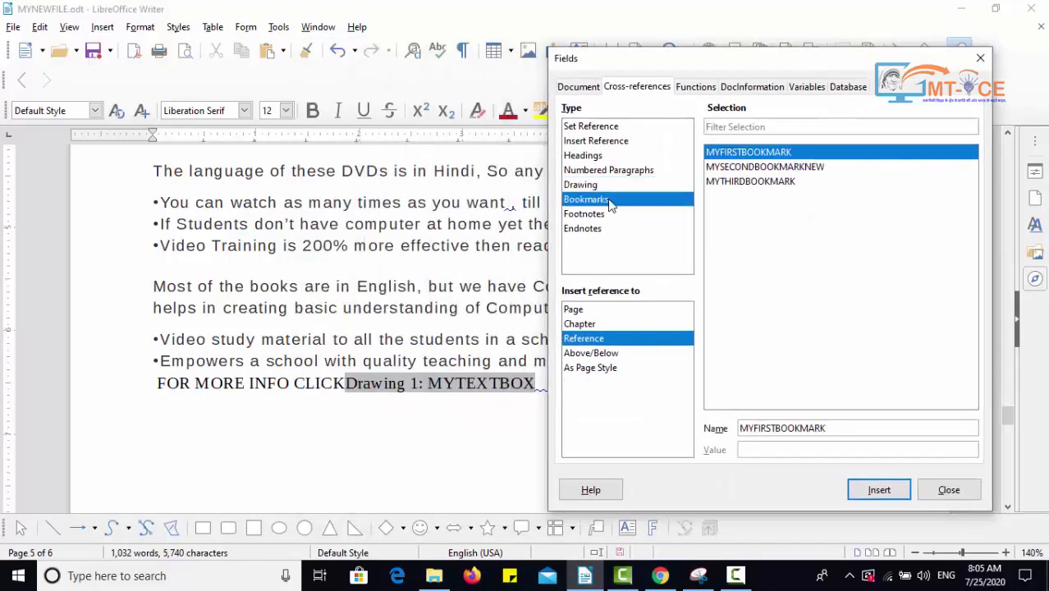
{"action": "left_click", "coordinate": [575, 309]}
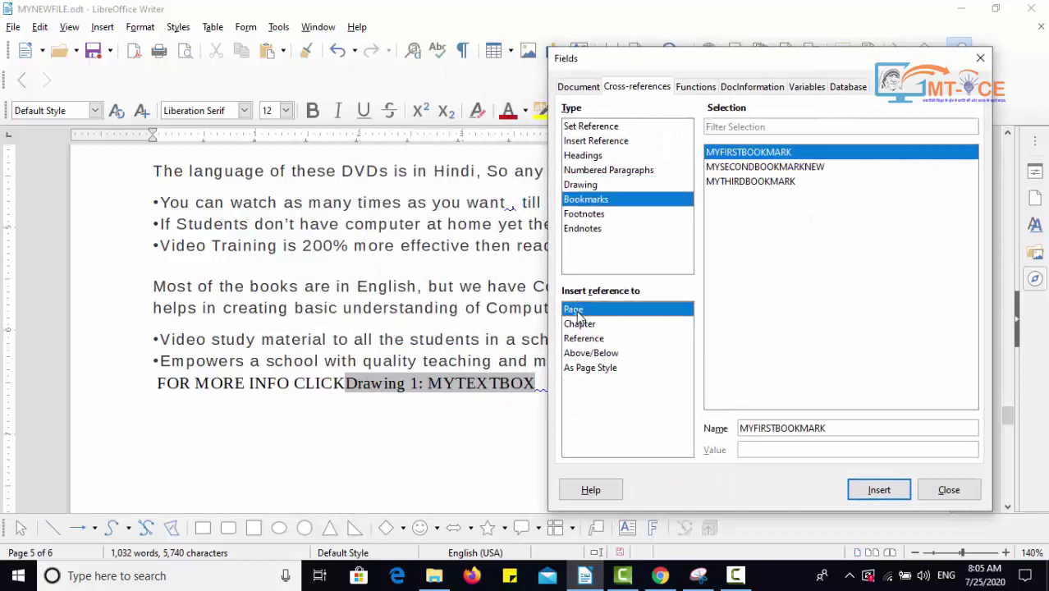
{"action": "left_click_drag", "start_coordinate": [794, 64], "coordinate": [890, 53]}
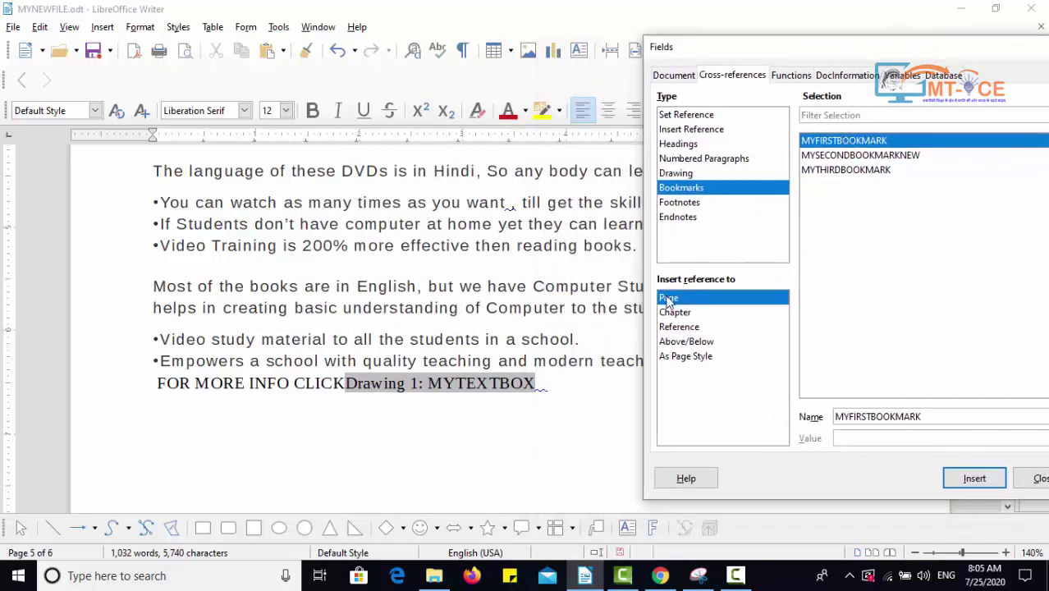
{"action": "left_click", "coordinate": [961, 481]}
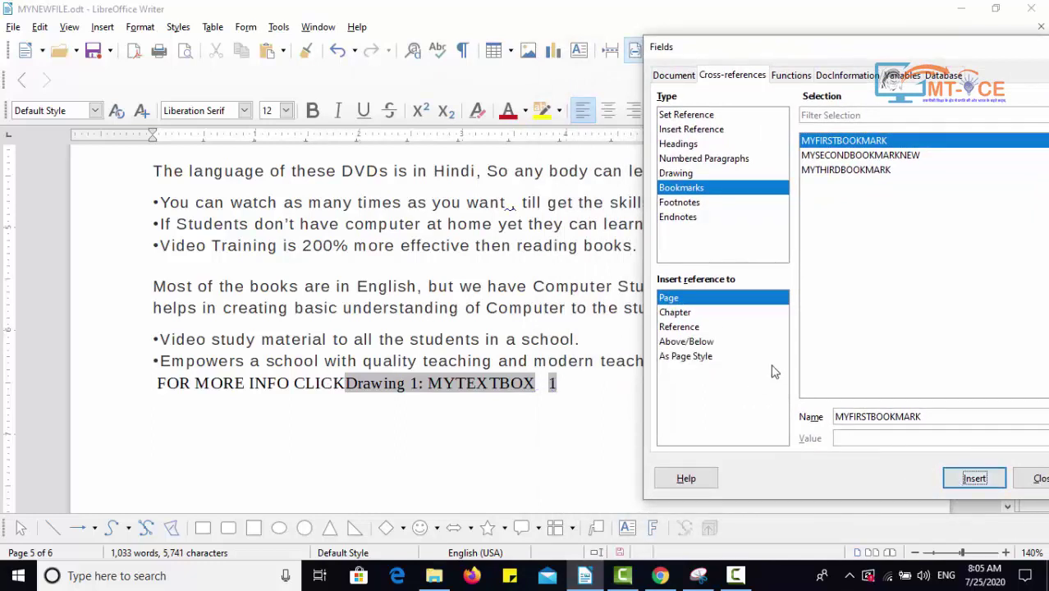
{"action": "left_click", "coordinate": [1036, 481]}
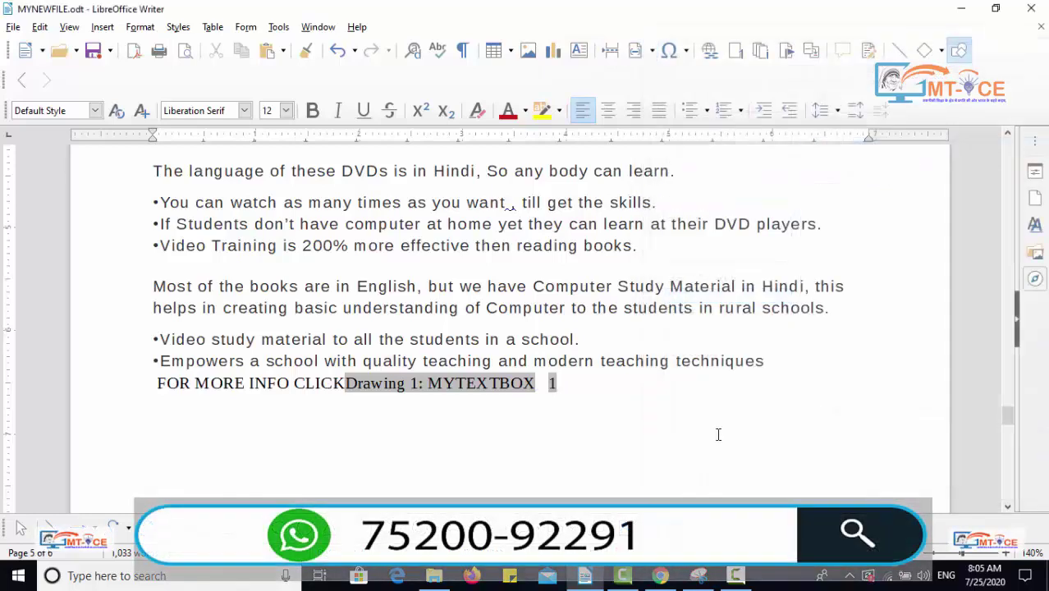
{"action": "left_click", "coordinate": [551, 383], "text": "ctrl"}
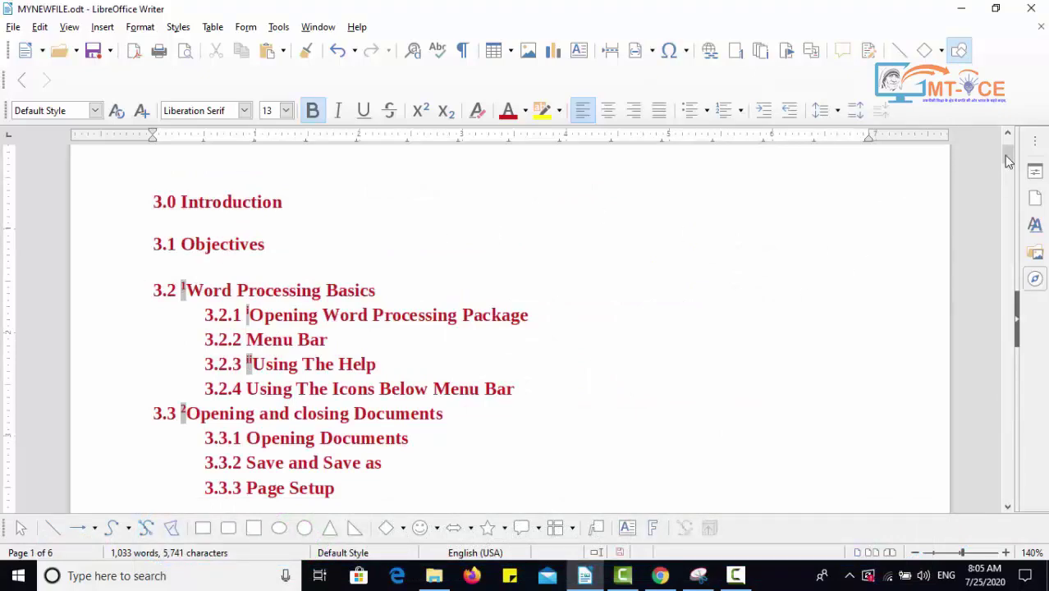
- Insert a Reference-format cross-reference to the footnote "THIS IS FOOTNOTE FIRST" at the end of the FOR MORE INFO CLICK line and follow it
{"action": "left_click_drag", "start_coordinate": [1006, 155], "coordinate": [984, 419]}
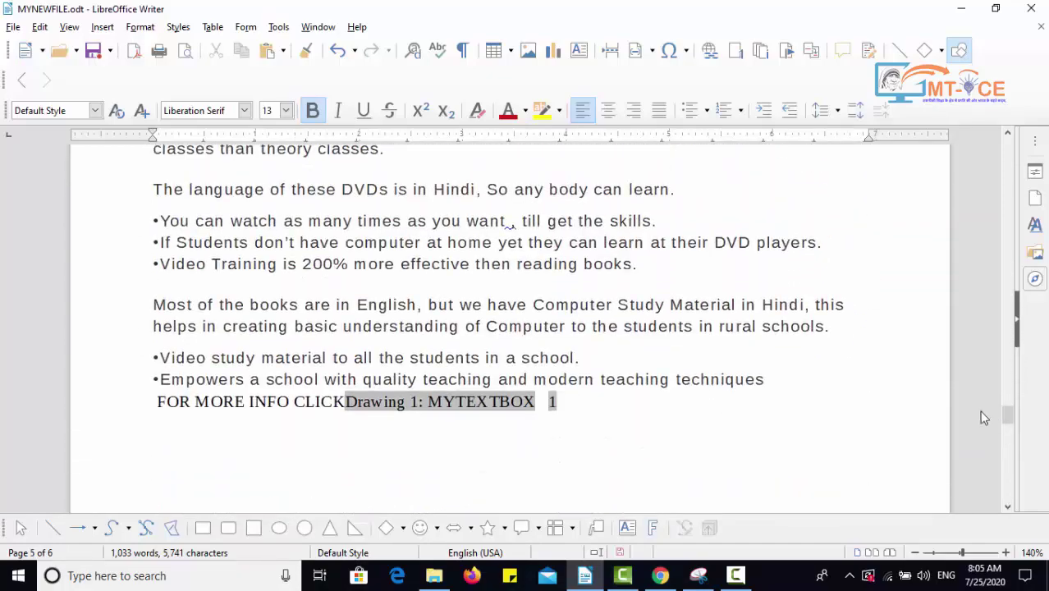
{"action": "left_click", "coordinate": [811, 52]}
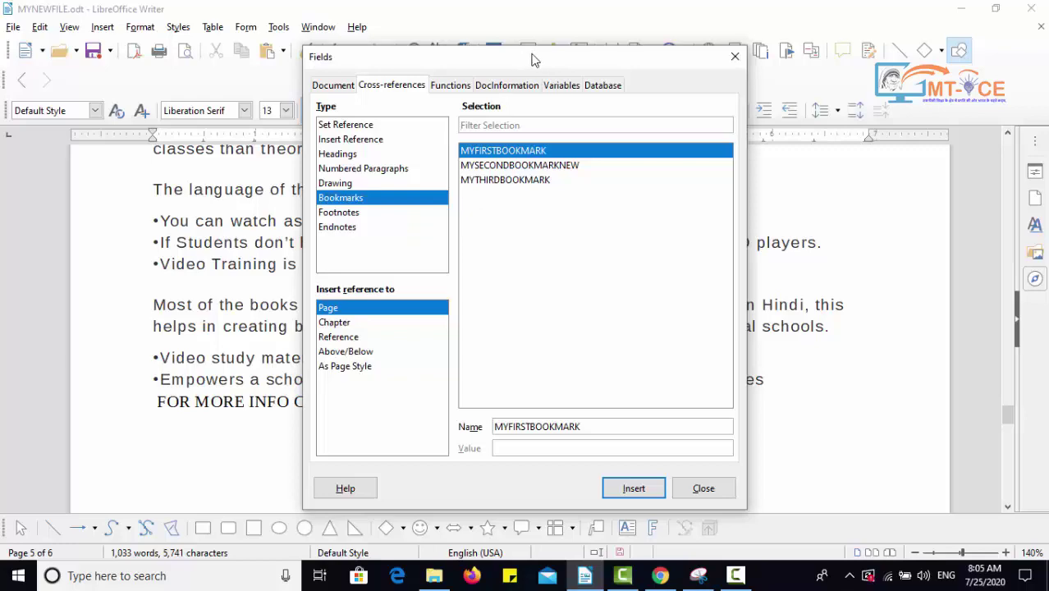
{"action": "left_click_drag", "start_coordinate": [531, 57], "coordinate": [816, 75]}
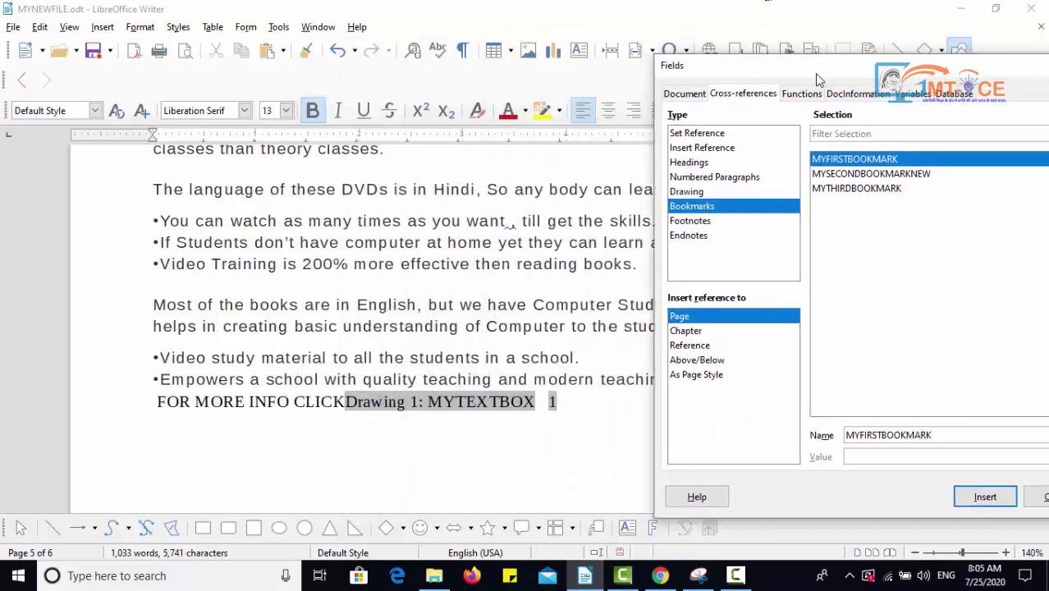
{"action": "left_click", "coordinate": [586, 403]}
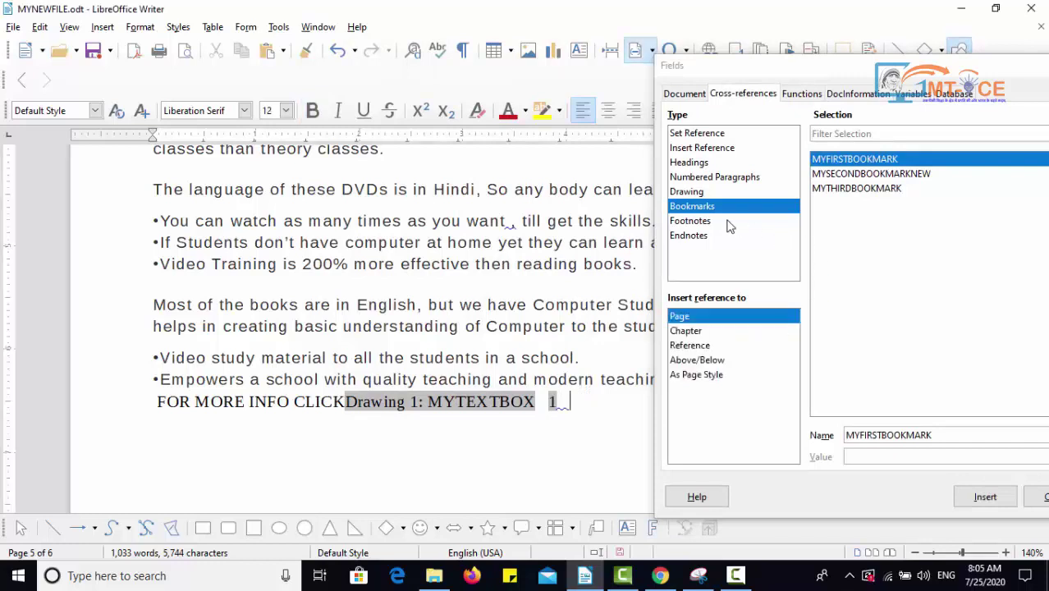
{"action": "left_click", "coordinate": [699, 222]}
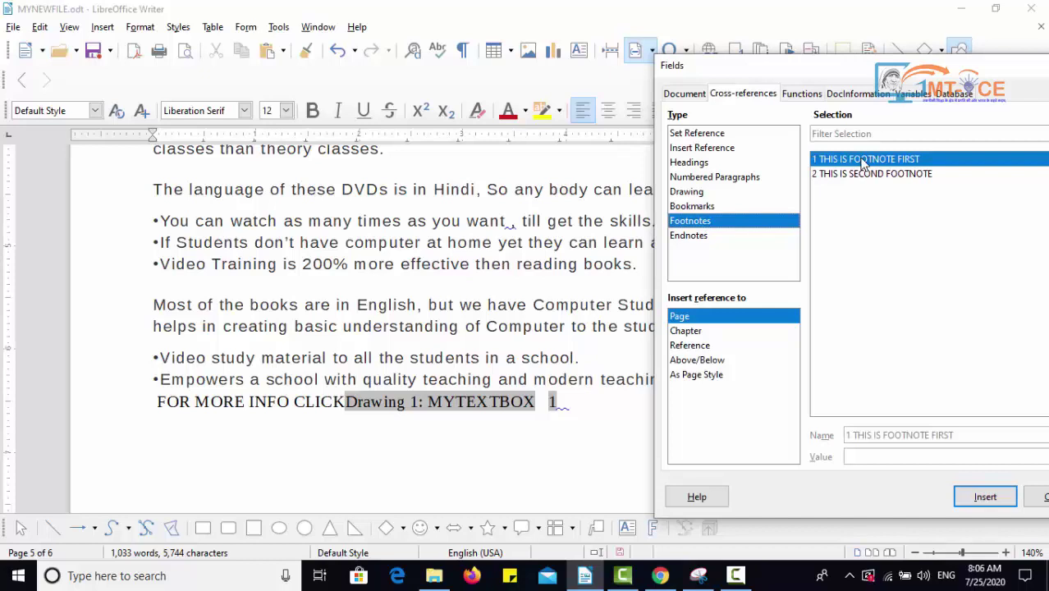
{"action": "key", "text": "Down"}
{"action": "key", "text": "Down"}
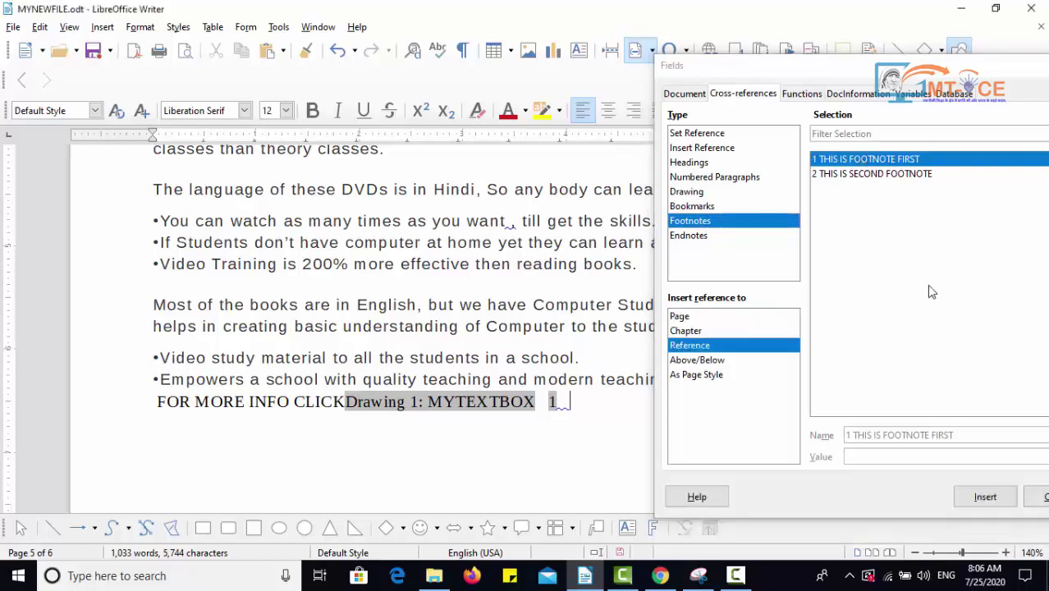
{"action": "left_click", "coordinate": [914, 163]}
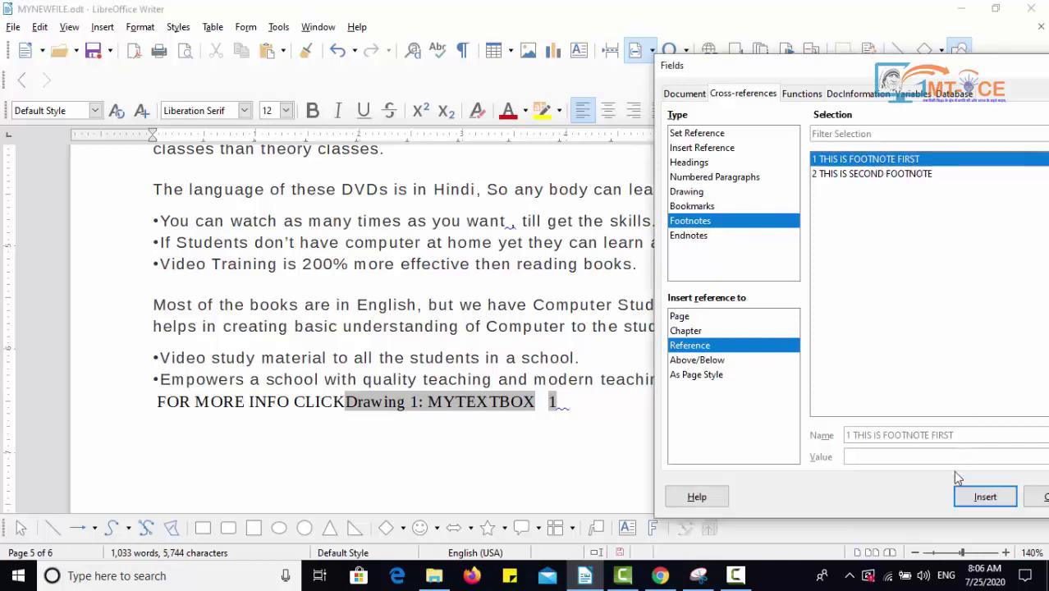
{"action": "left_click", "coordinate": [964, 495]}
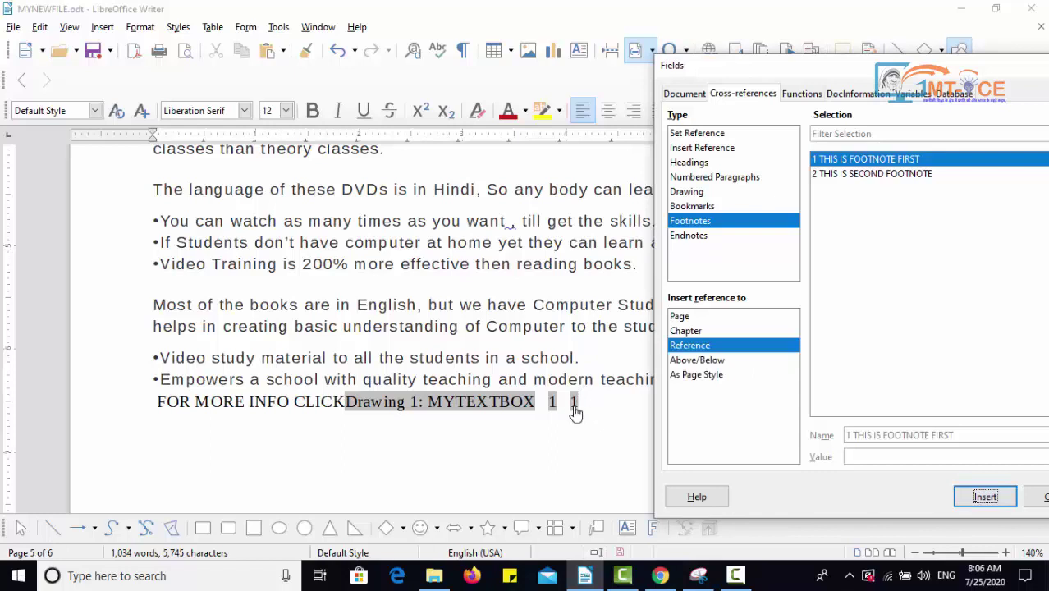
{"action": "left_click", "coordinate": [1039, 496]}
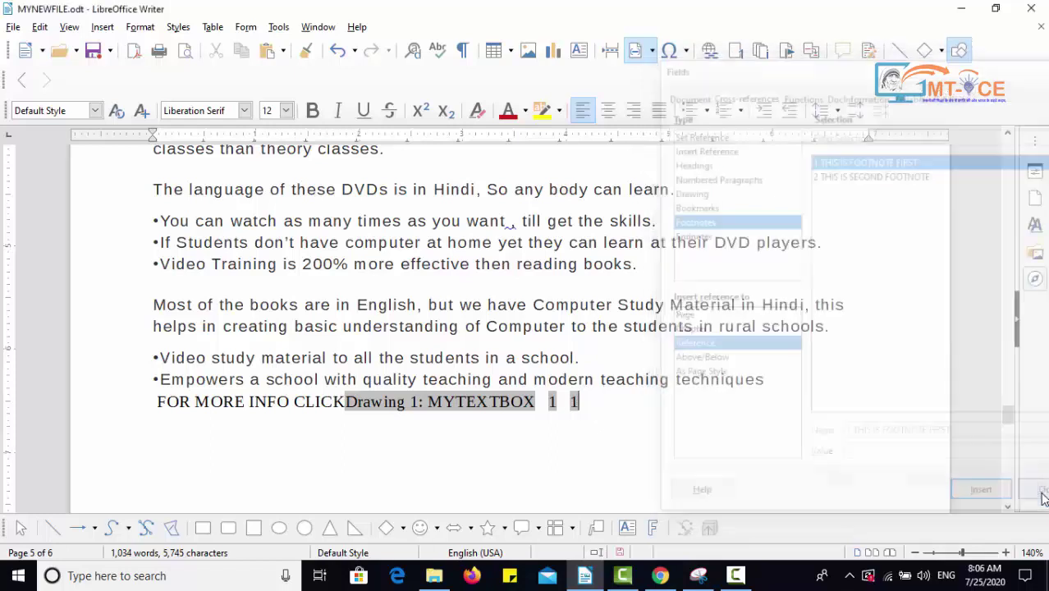
{"action": "left_click", "coordinate": [575, 407]}
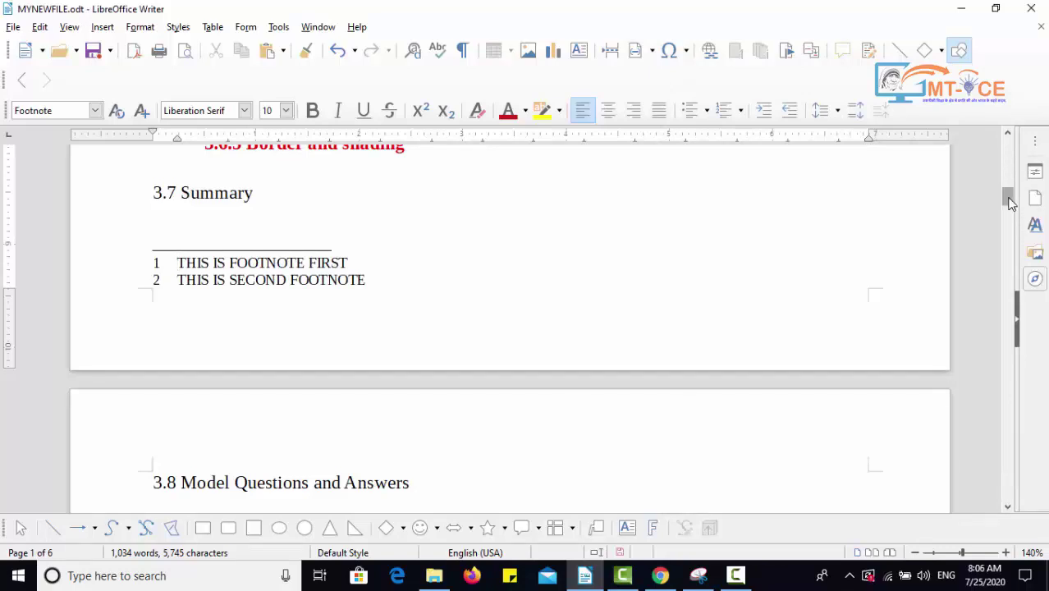
- Review the targets offered for Headings, Drawing, Footnotes and Bookmarks cross-references, including MYSECONDBOOKMARKNEW, without inserting any
{"action": "left_click_drag", "start_coordinate": [1009, 204], "coordinate": [984, 301]}
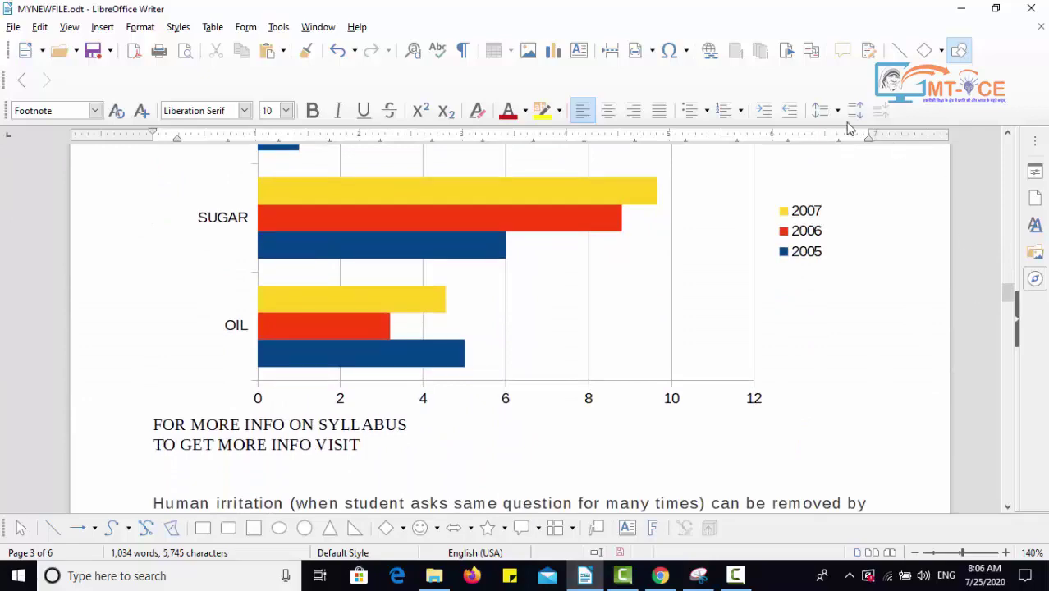
{"action": "left_click", "coordinate": [810, 50]}
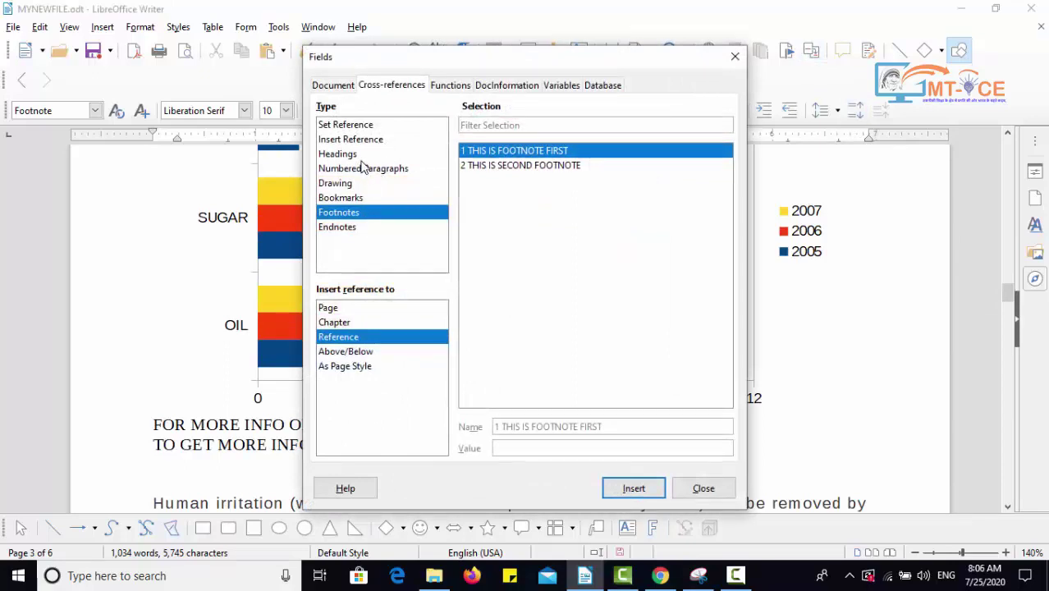
{"action": "left_click", "coordinate": [356, 156]}
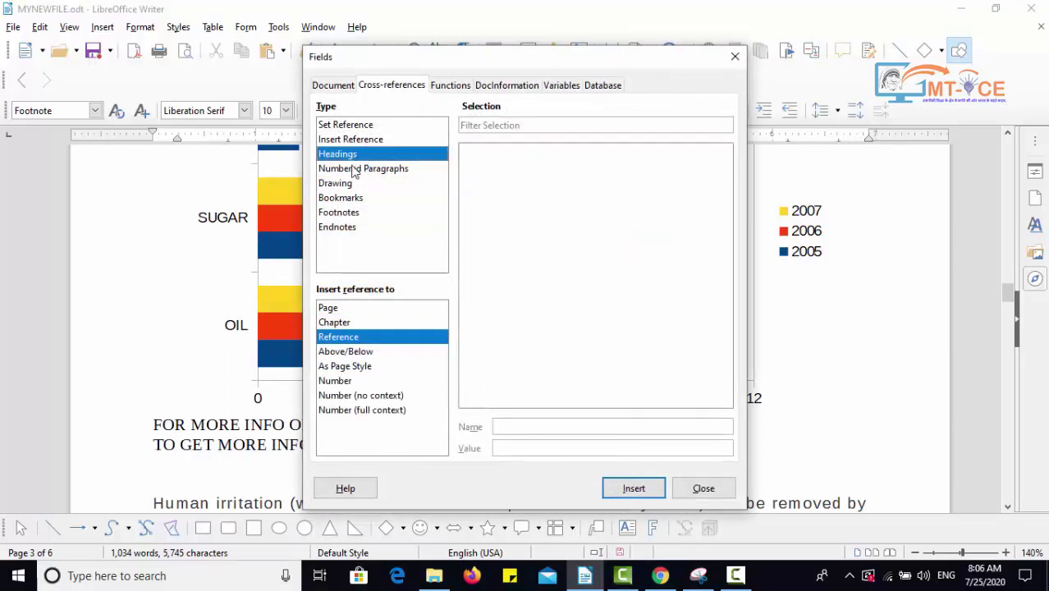
{"action": "left_click", "coordinate": [345, 186]}
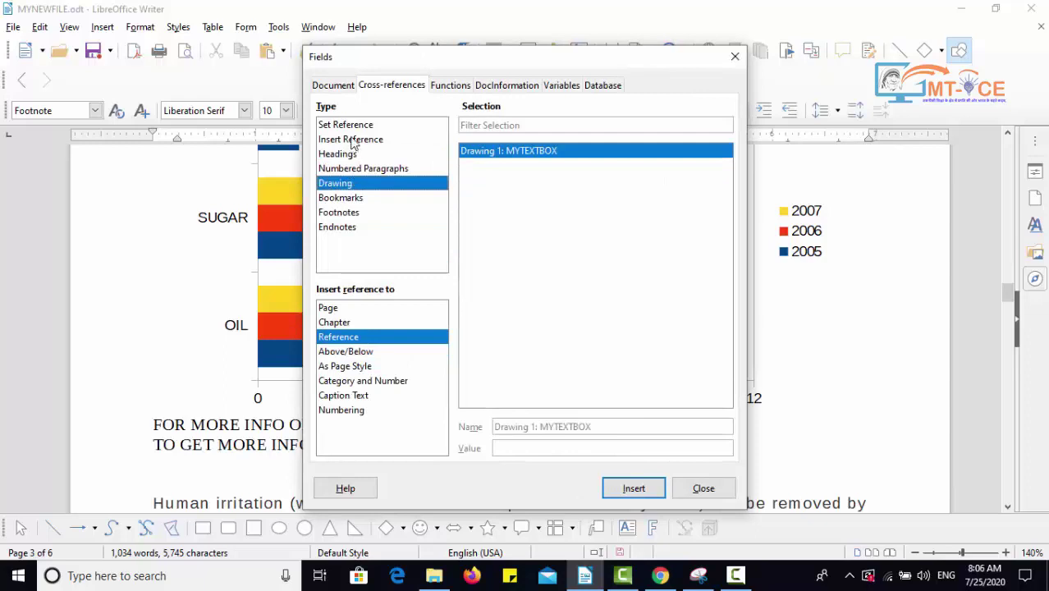
{"action": "left_click", "coordinate": [350, 213]}
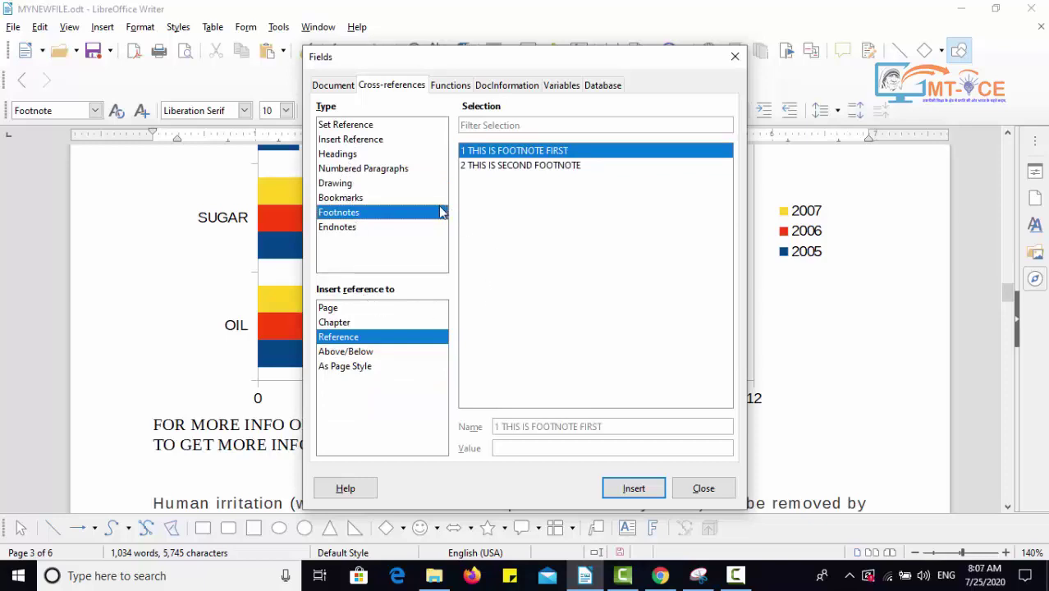
{"action": "left_click", "coordinate": [348, 199]}
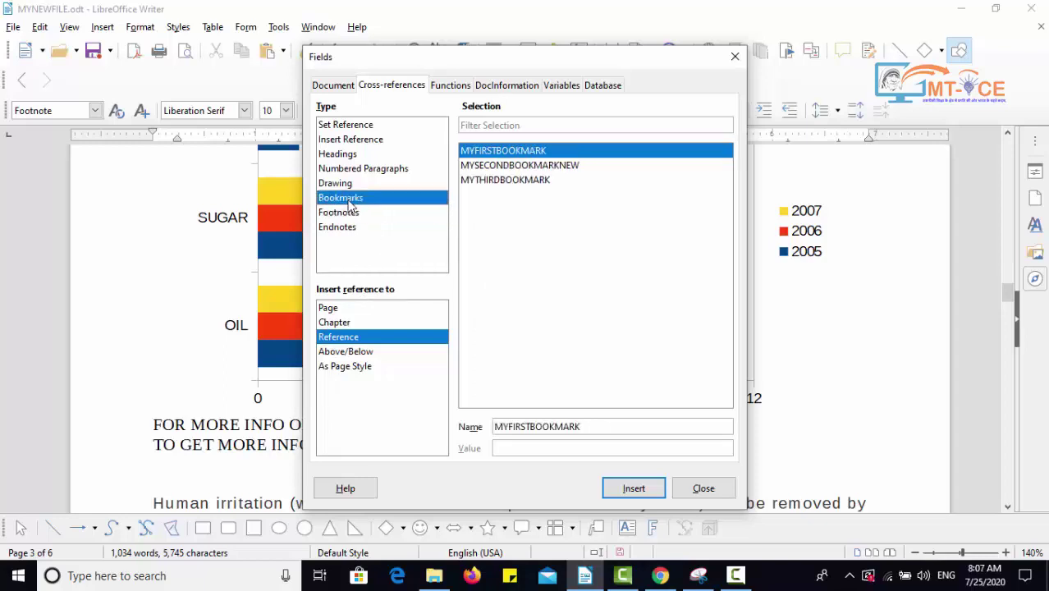
{"action": "left_click", "coordinate": [522, 167]}
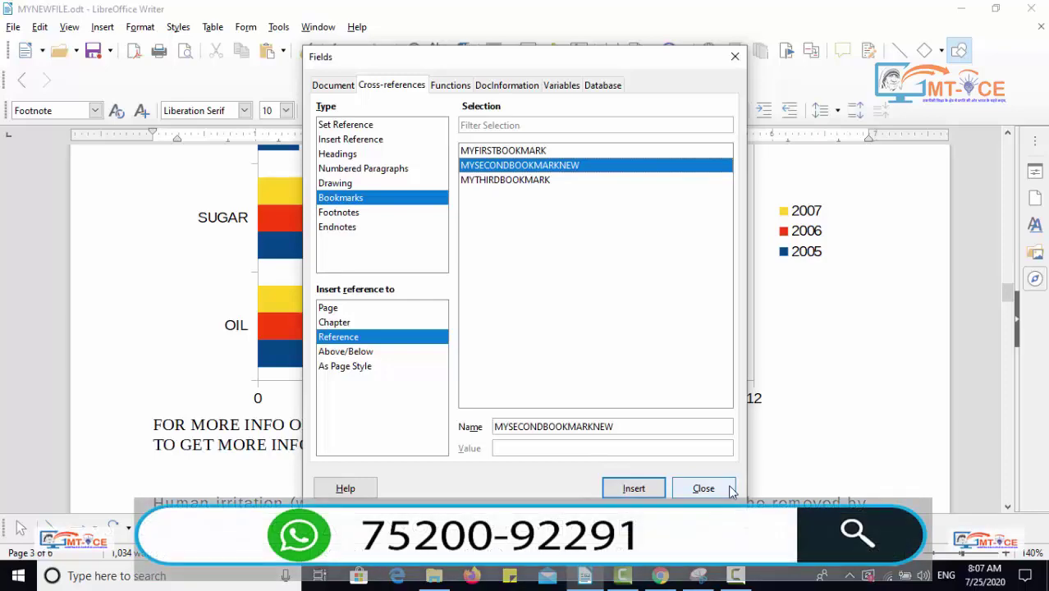
{"action": "left_click", "coordinate": [704, 488]}
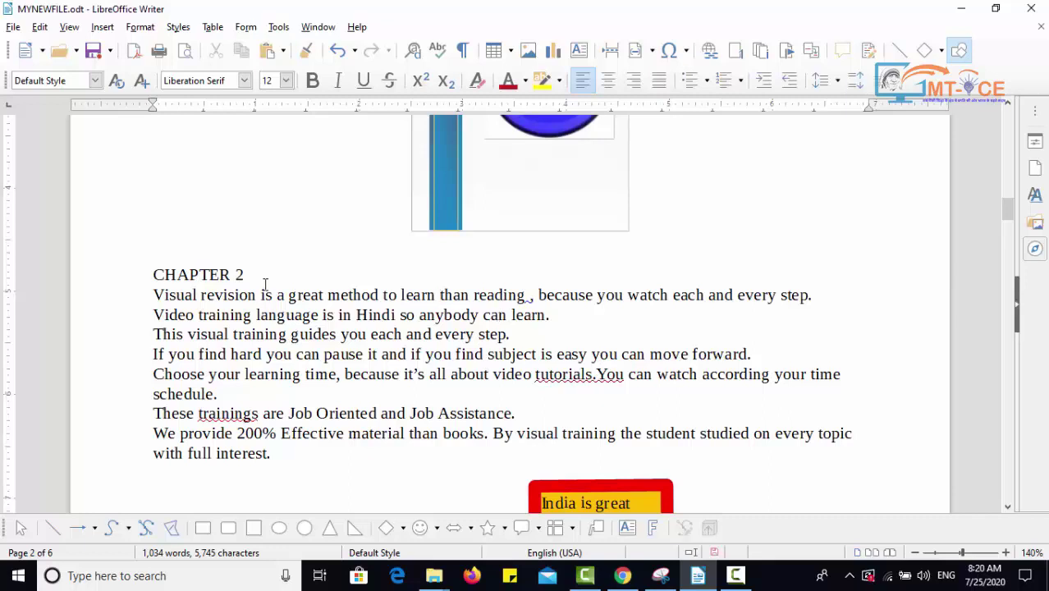
- Add the comment "THIS IS COMMENT FIRSTONE" to the words "Visual revision" under CHAPTER 2 on page 2
{"action": "left_click_drag", "start_coordinate": [257, 295], "coordinate": [155, 296]}
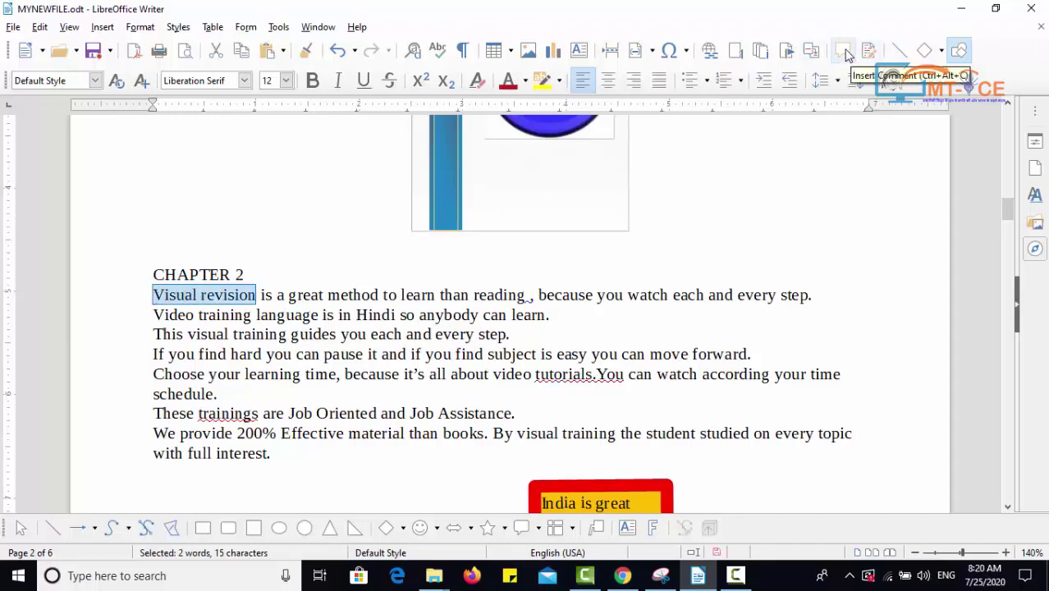
{"action": "left_click", "coordinate": [847, 54]}
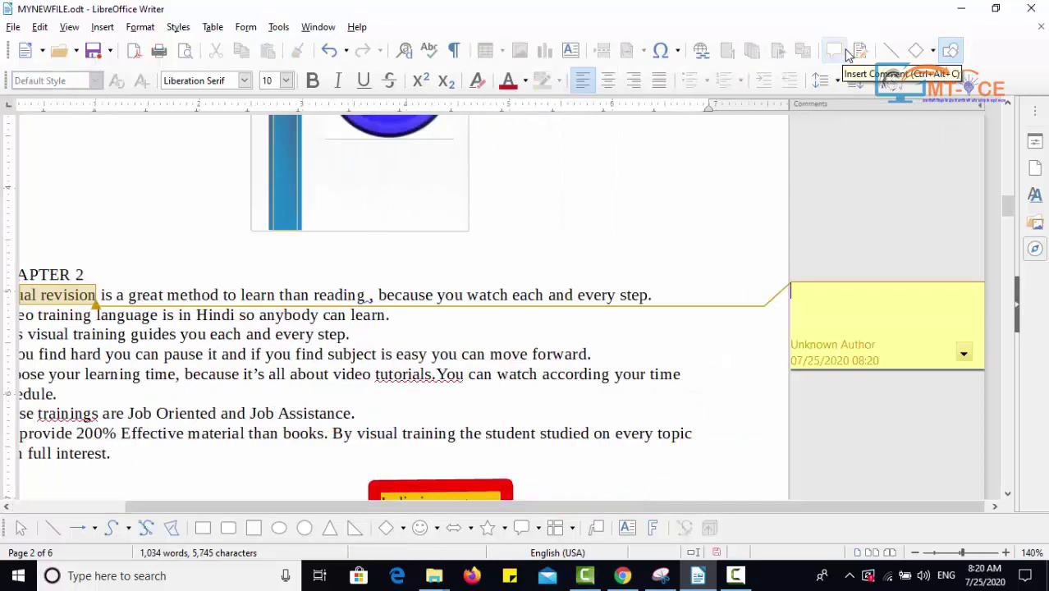
{"action": "type", "text": "T"}
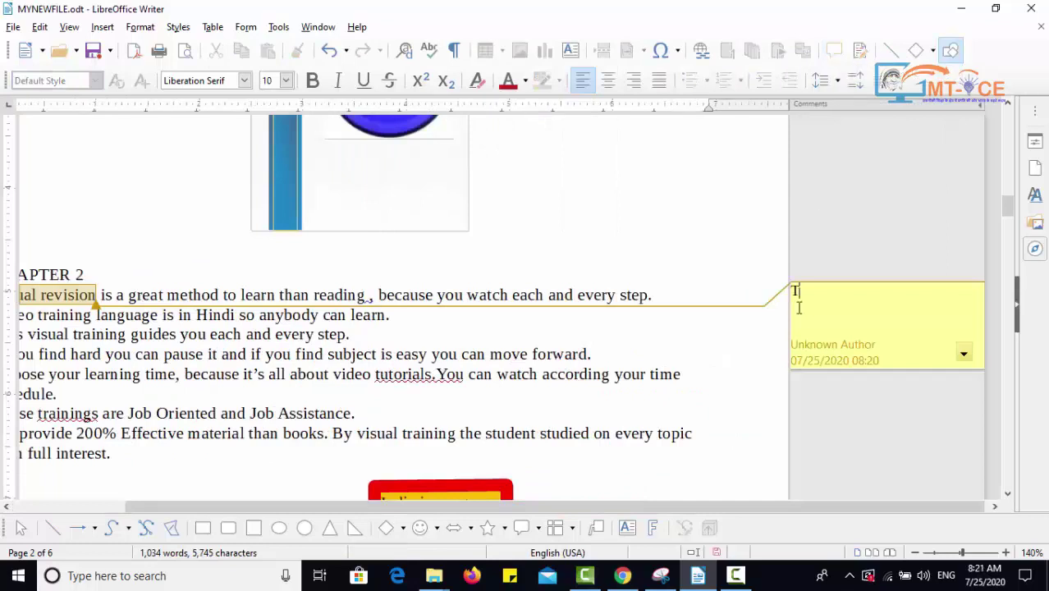
{"action": "type", "text": "HIS IS COMMENT"}
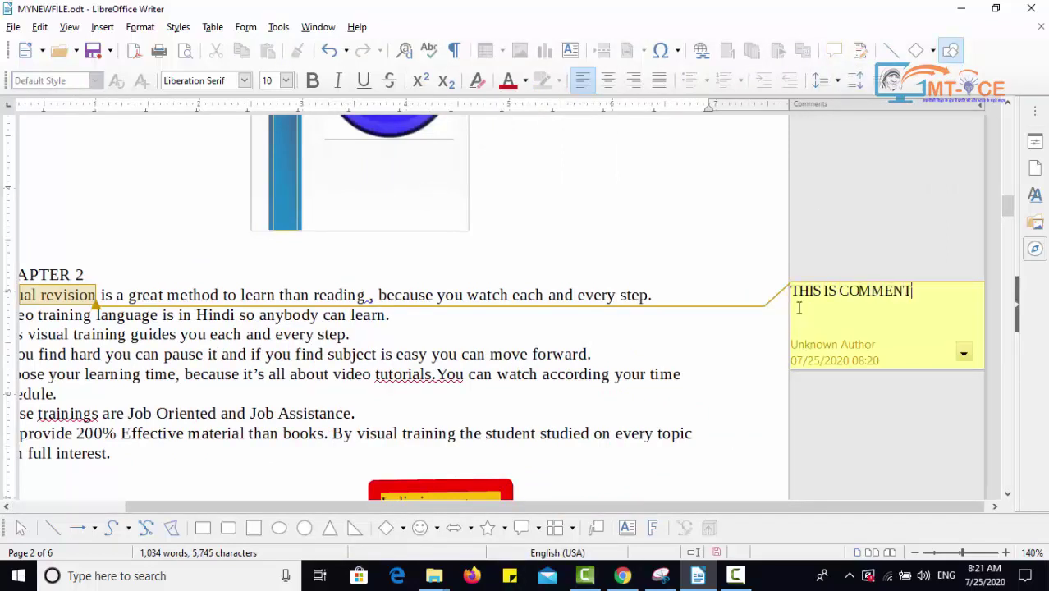
{"action": "type", "text": " FIRSTONE"}
{"action": "left_click", "coordinate": [726, 334]}
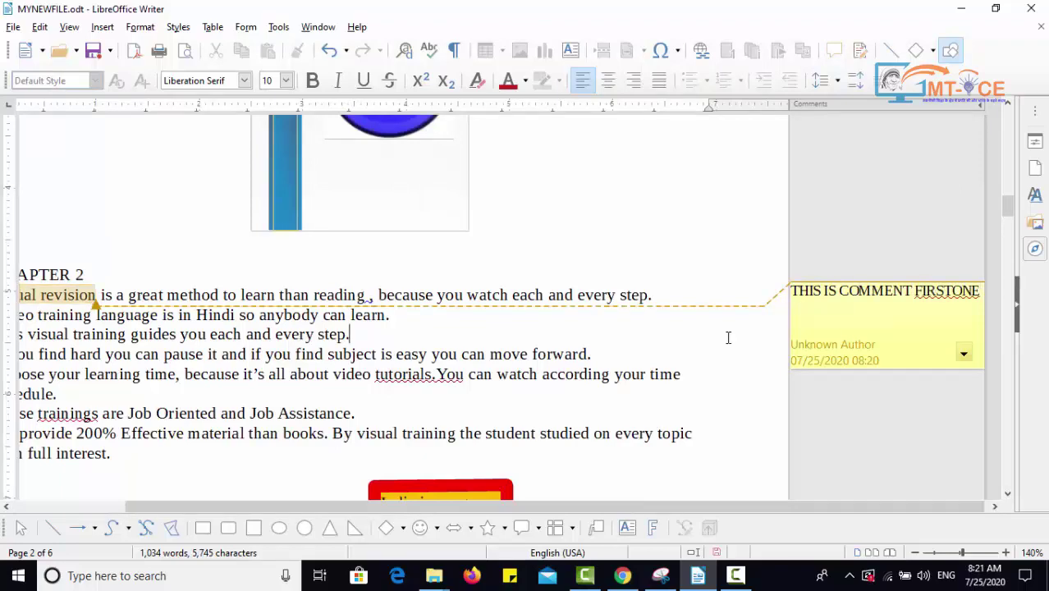
- Add the comment "NOT MORE IN THE MARKET" to the words "DVD players" near the end of page 3
{"action": "left_click_drag", "start_coordinate": [1014, 210], "coordinate": [1011, 296]}
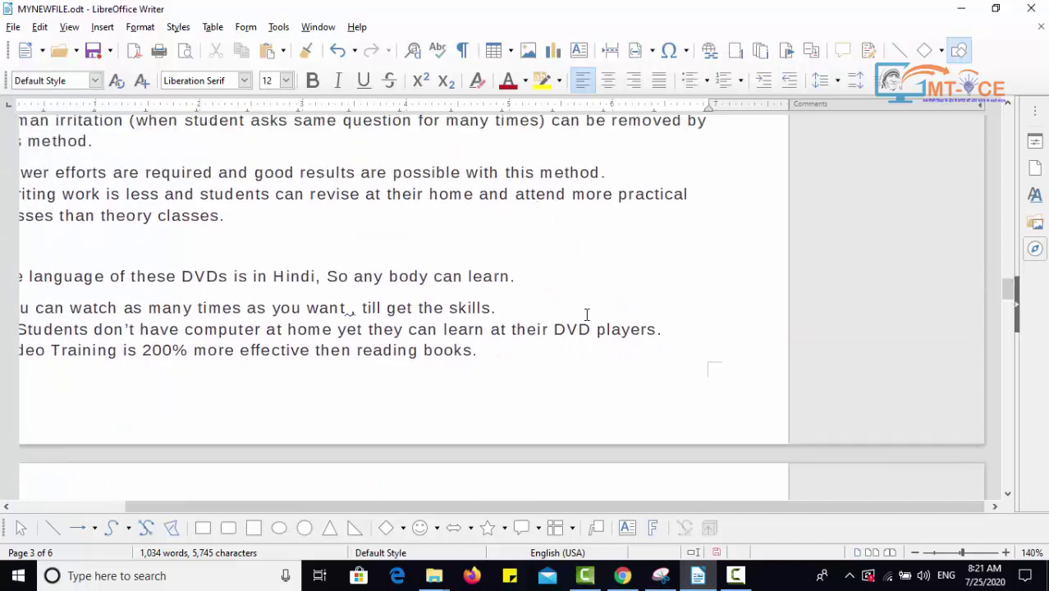
{"action": "left_click_drag", "start_coordinate": [555, 329], "coordinate": [656, 331]}
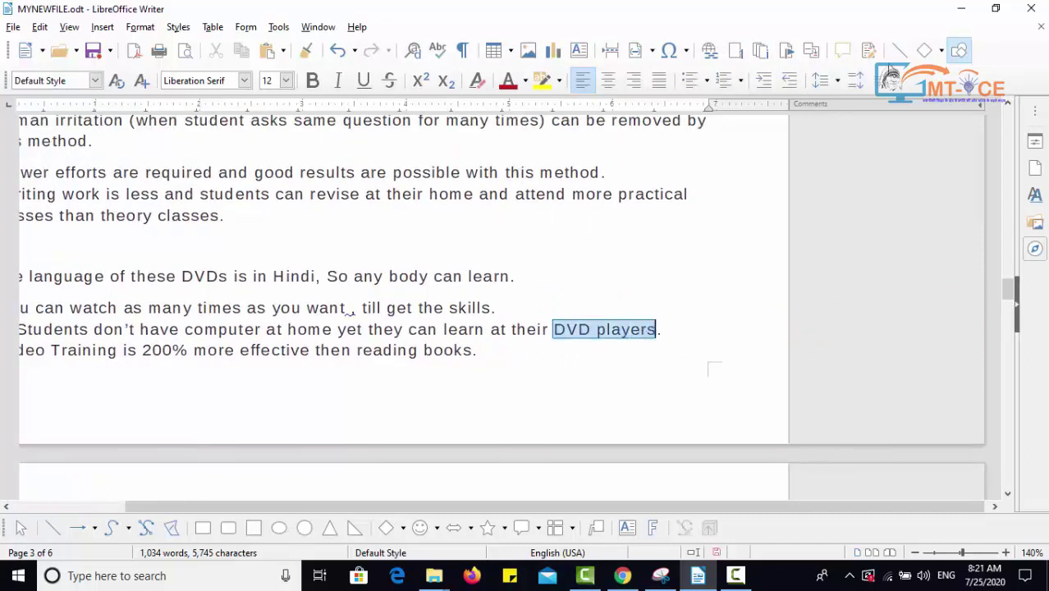
{"action": "left_click", "coordinate": [852, 52]}
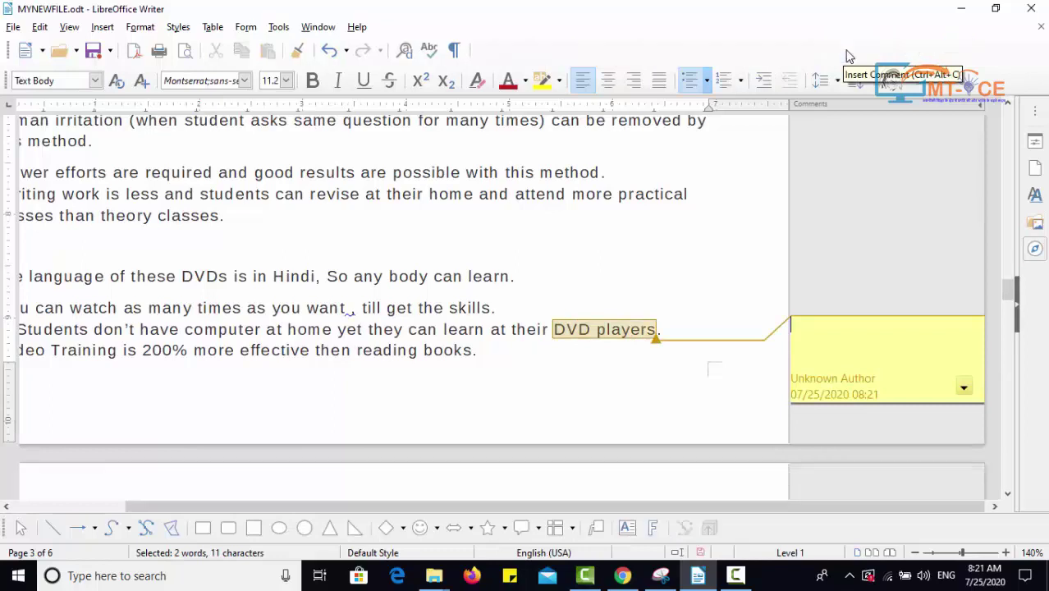
{"action": "type", "text": "NCT "}
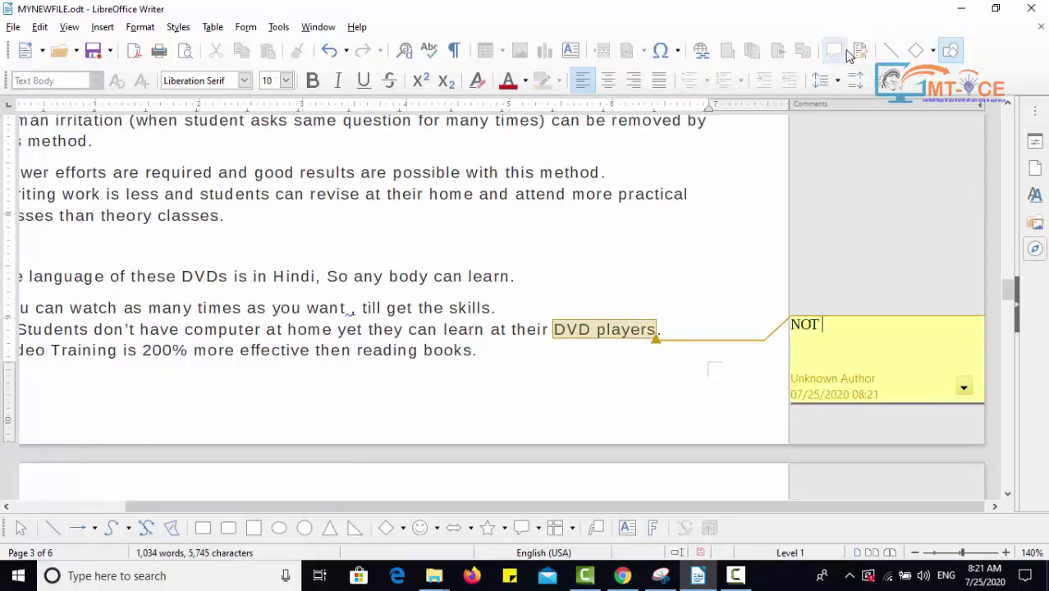
{"action": "type", "text": "MORE IN THE "}
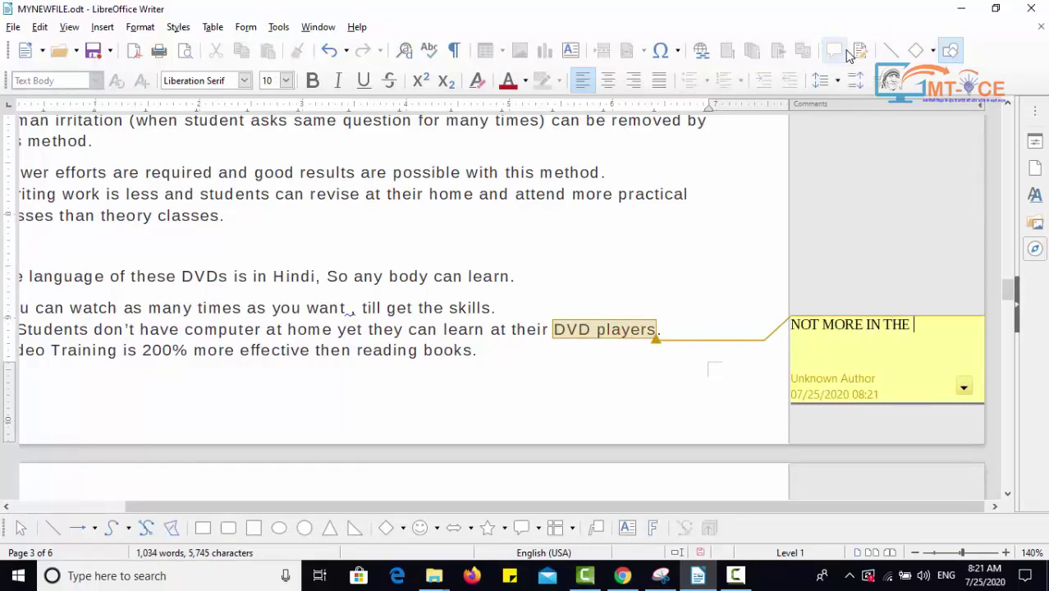
{"action": "type", "text": "MARKET"}
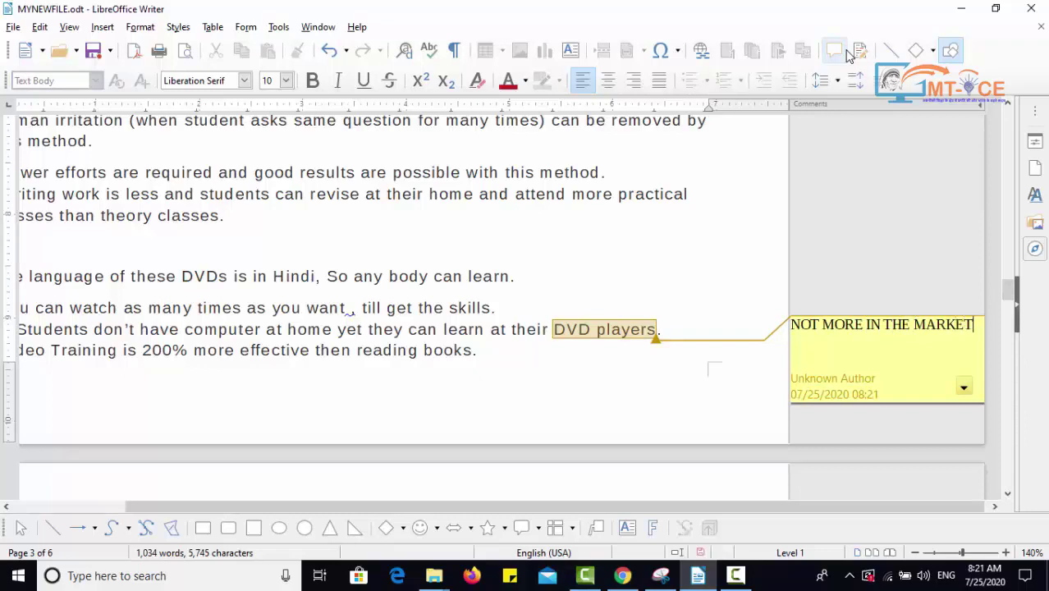
{"action": "left_click", "coordinate": [598, 237]}
- Return to the comment on "Visual revision" under CHAPTER 2 on page 2 and open its available comment actions
{"action": "left_click_drag", "start_coordinate": [1009, 300], "coordinate": [1015, 211]}
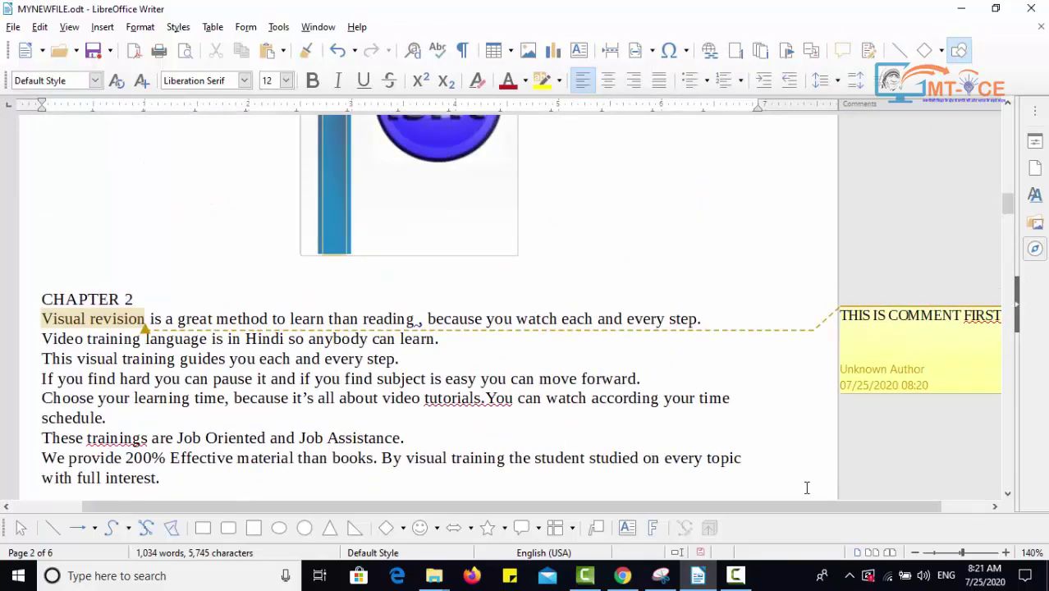
{"action": "left_click_drag", "start_coordinate": [776, 511], "coordinate": [633, 513]}
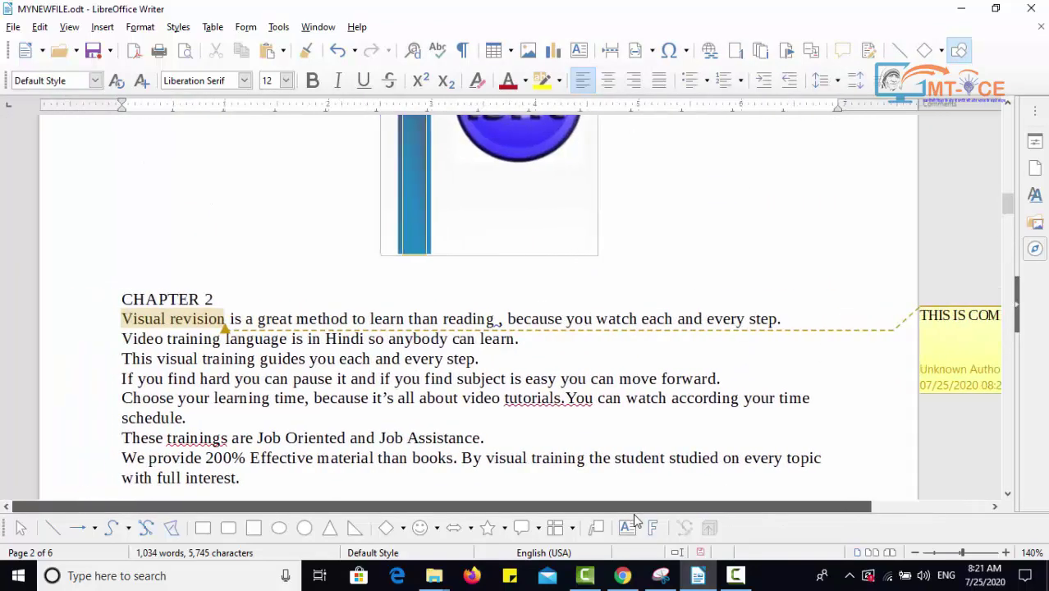
{"action": "left_click", "coordinate": [937, 326]}
{"action": "left_click_drag", "start_coordinate": [1009, 209], "coordinate": [1010, 205]}
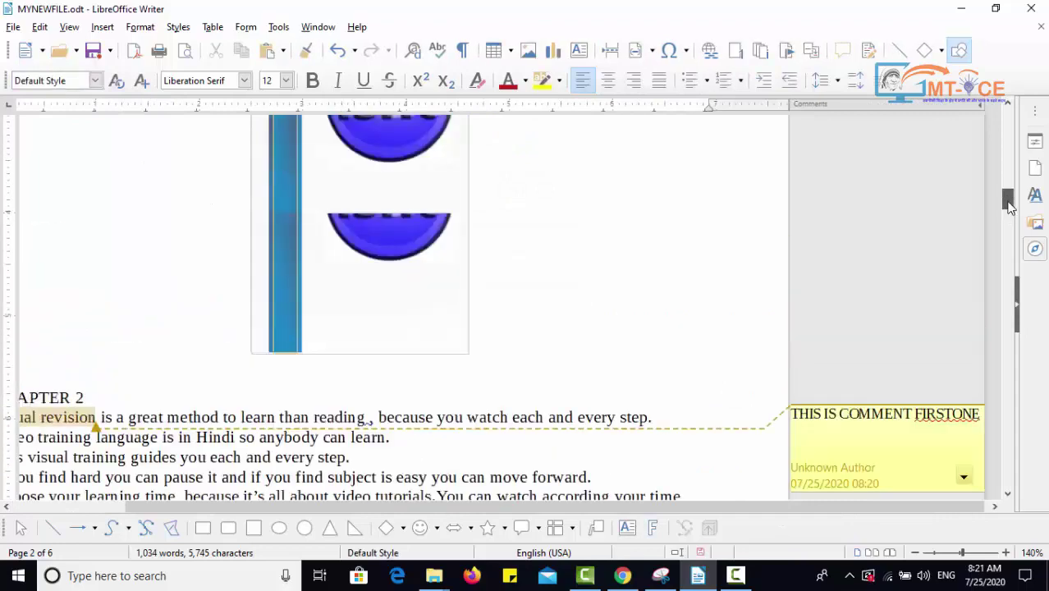
{"action": "scroll", "coordinate": [1007, 204], "scroll_direction": "down", "scroll_amount": 2}
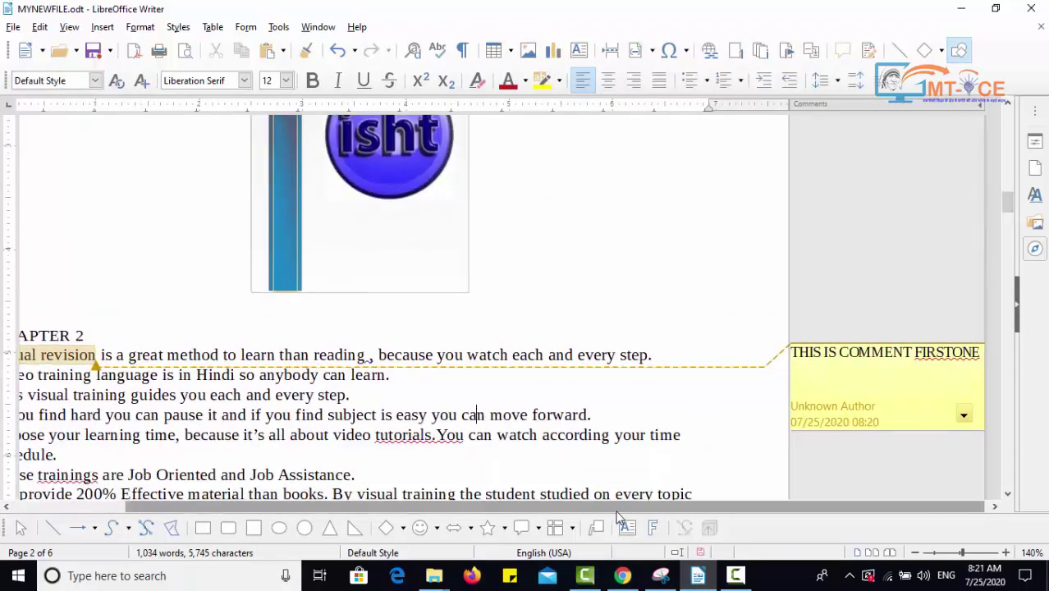
{"action": "left_click_drag", "start_coordinate": [619, 511], "coordinate": [502, 510]}
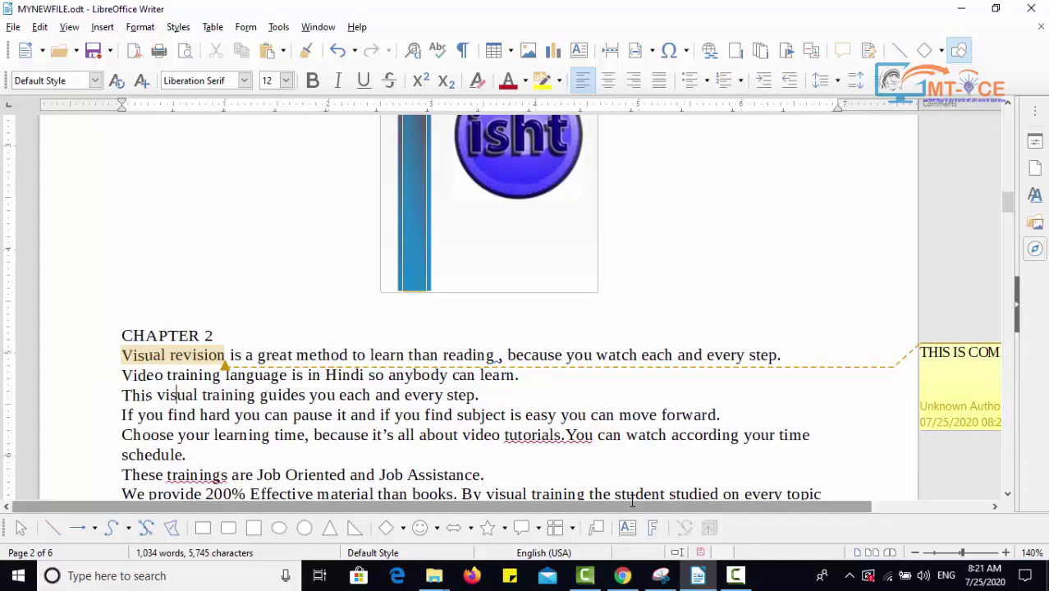
{"action": "left_click_drag", "start_coordinate": [634, 507], "coordinate": [863, 502]}
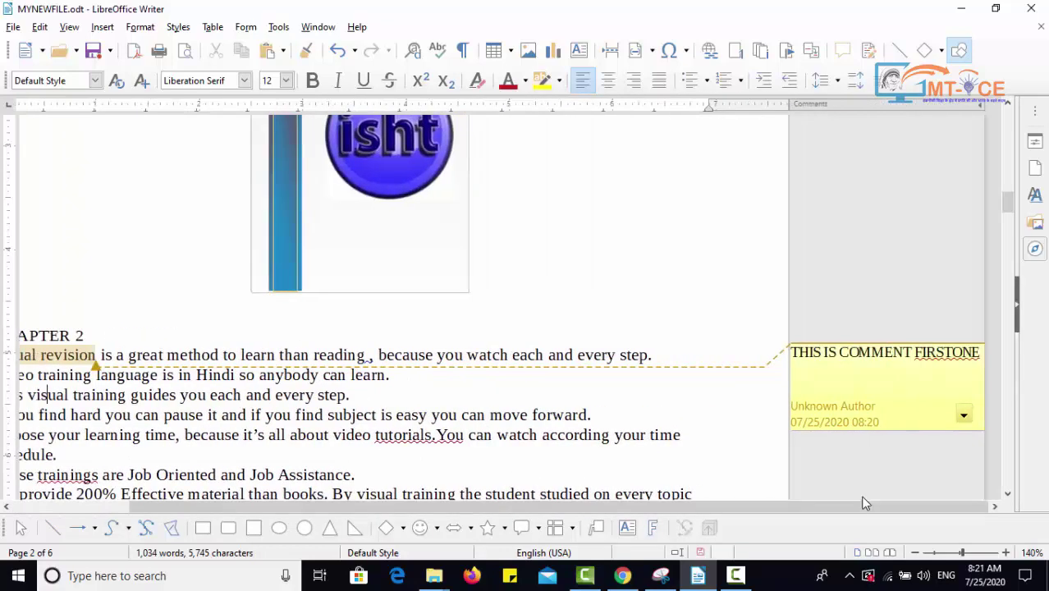
{"action": "left_click", "coordinate": [963, 415]}
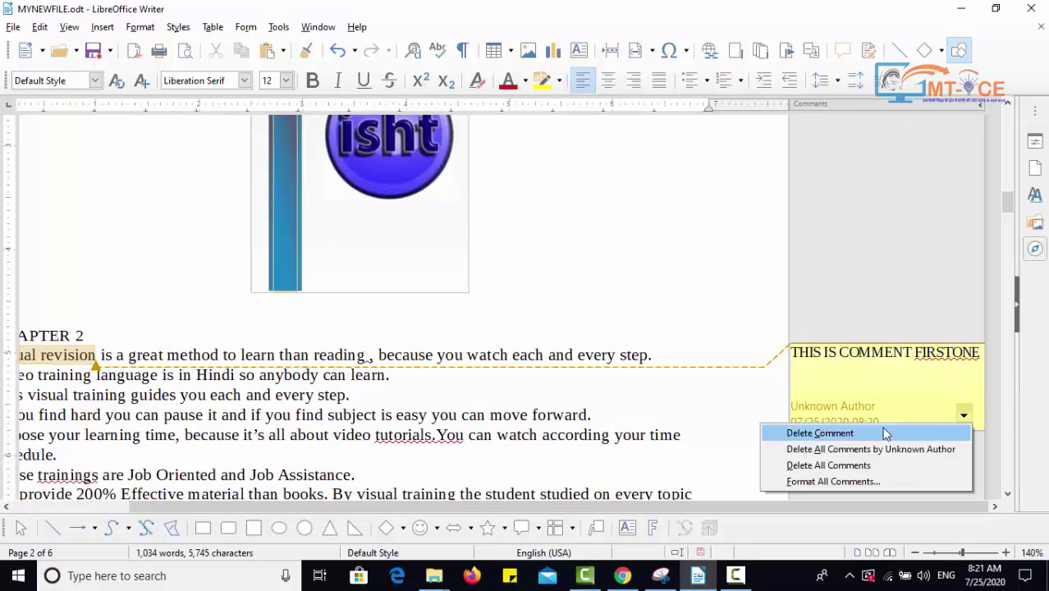